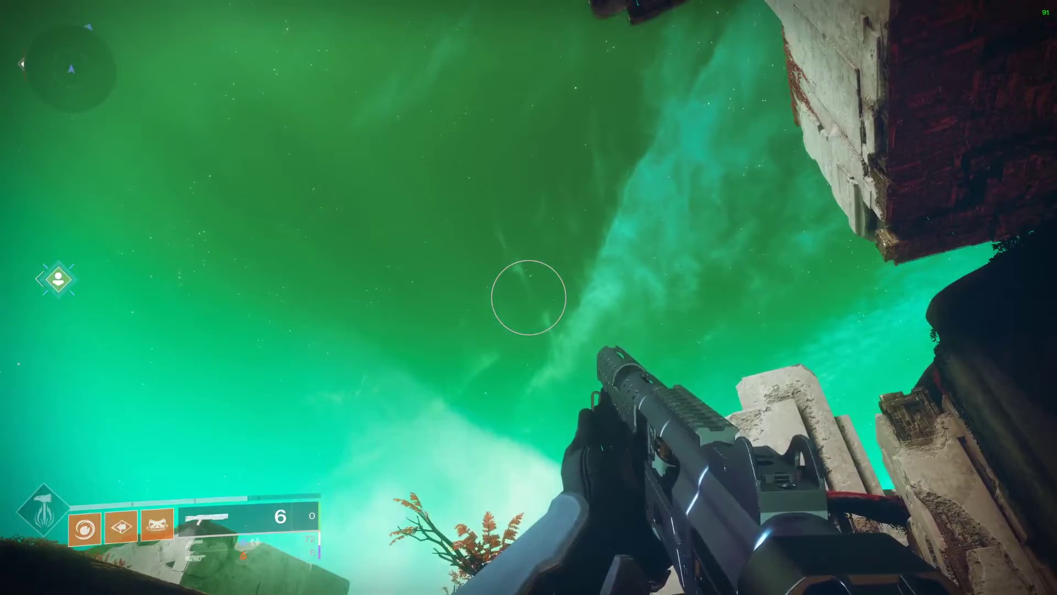
left_click(529, 298)
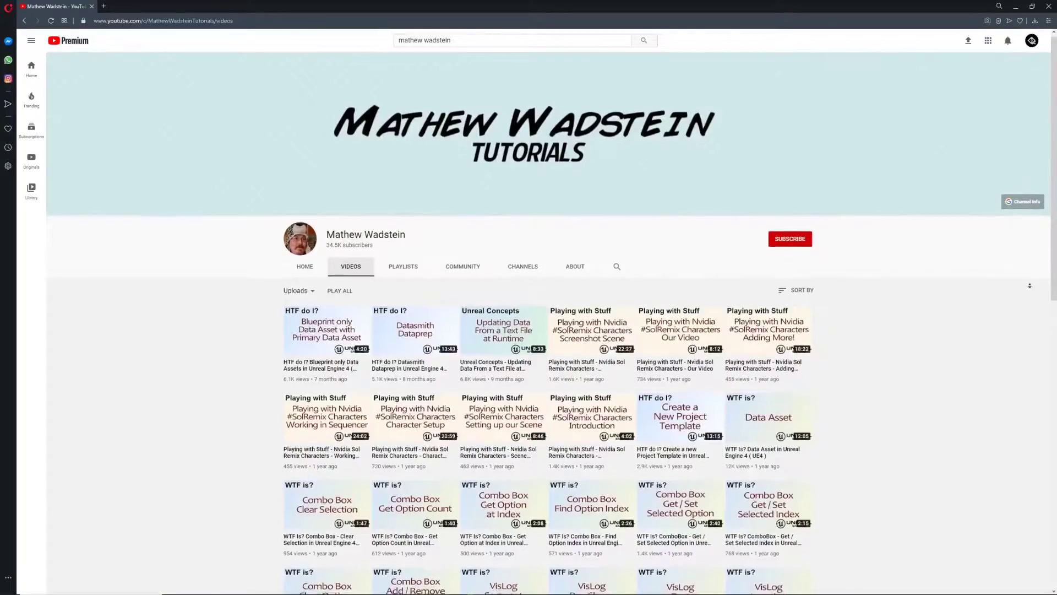
Browse the uploads of the Mathew Wadstein and underscore YouTube channels, and view the Jaks page on itch.io
scroll(1030, 285, "down", 1)
scroll(1030, 288, "down", 1)
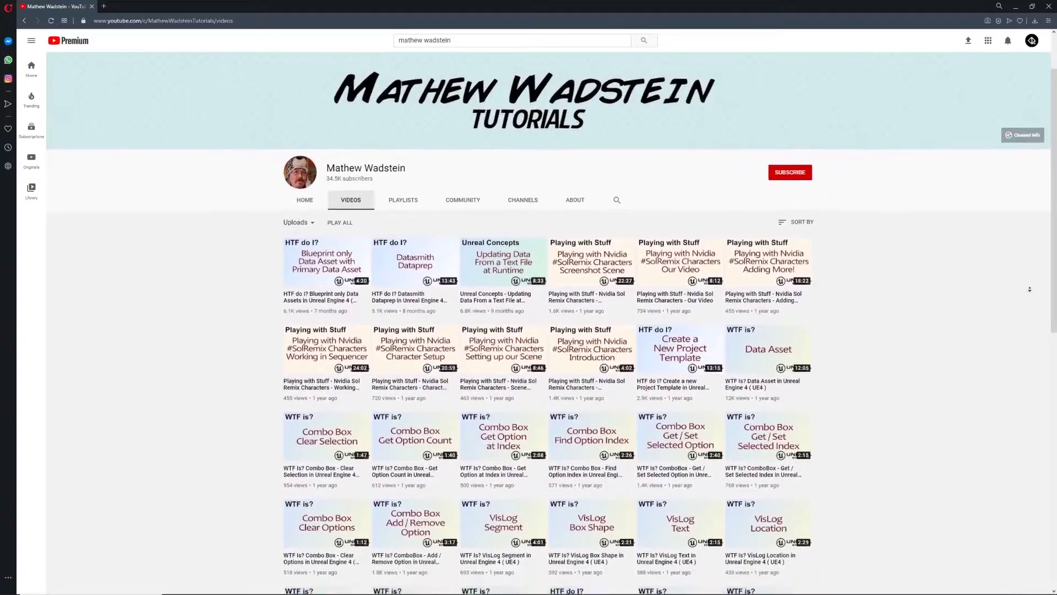
scroll(1030, 289, "down", 1)
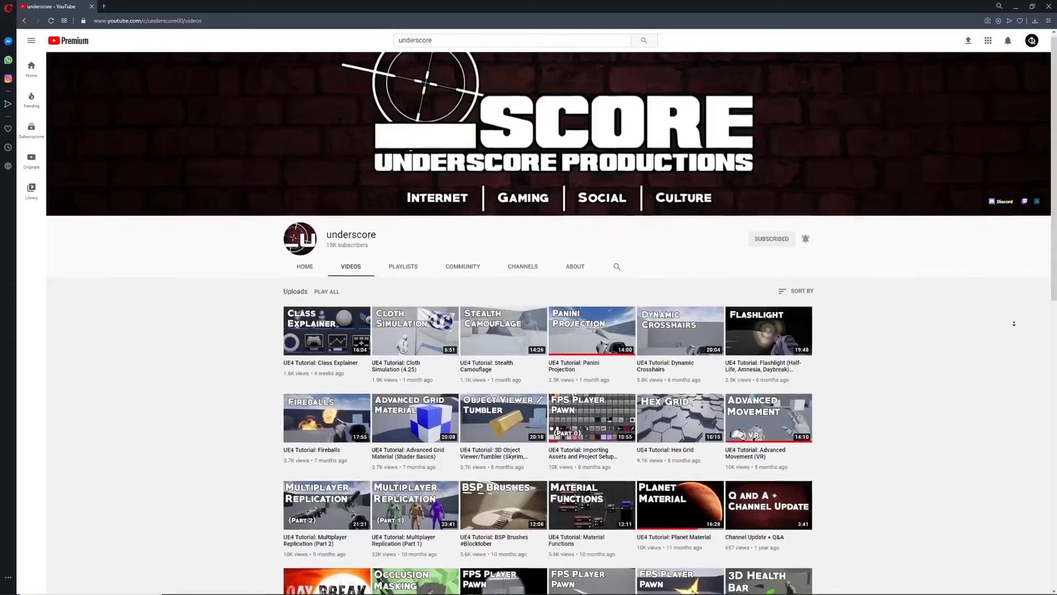
scroll(1014, 323, "down", 1)
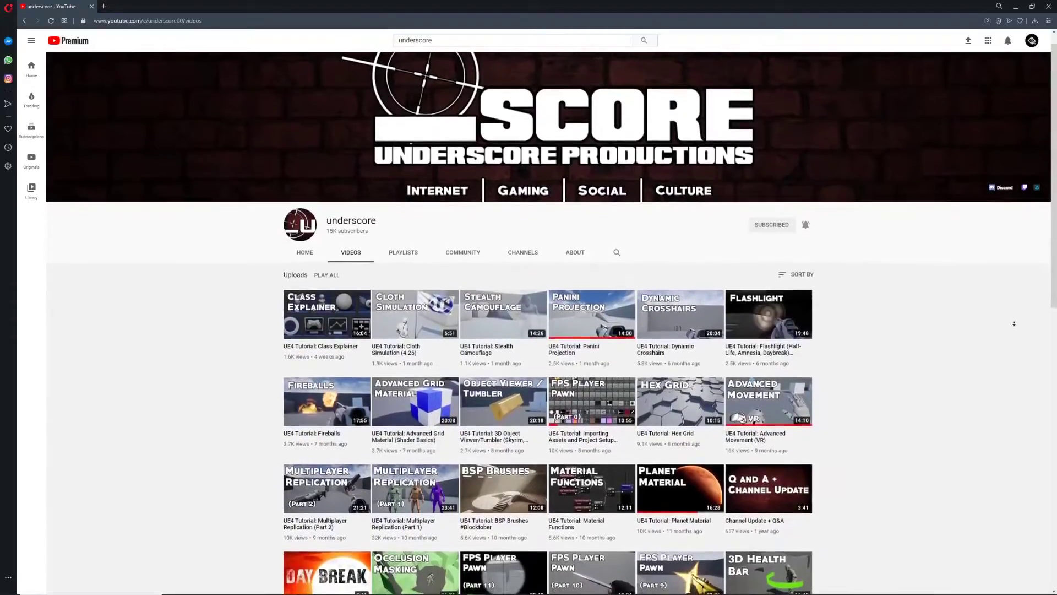
scroll(1014, 324, "down", 1)
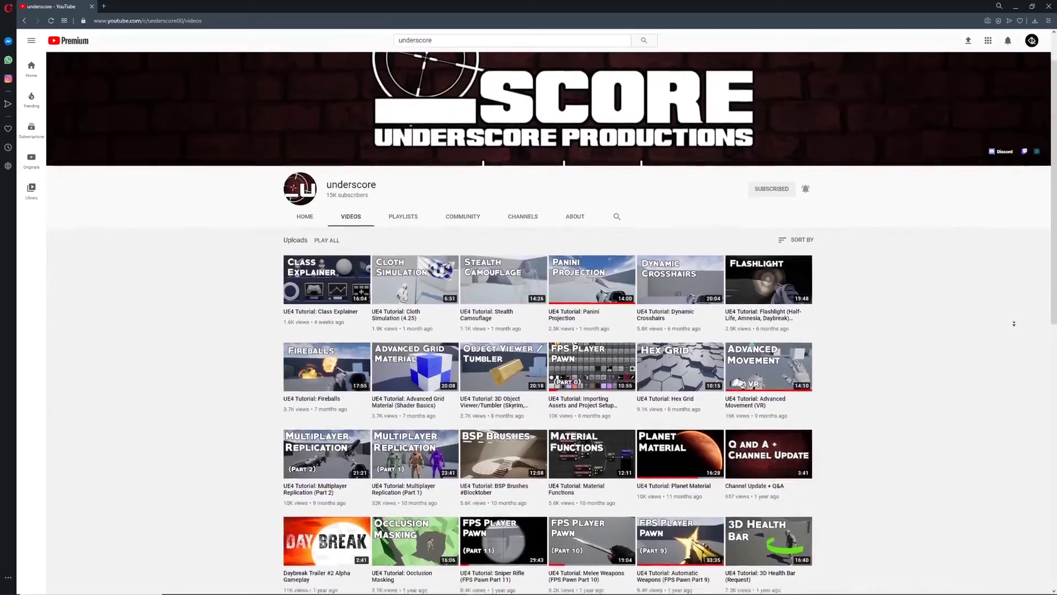
scroll(1014, 323, "down", 1)
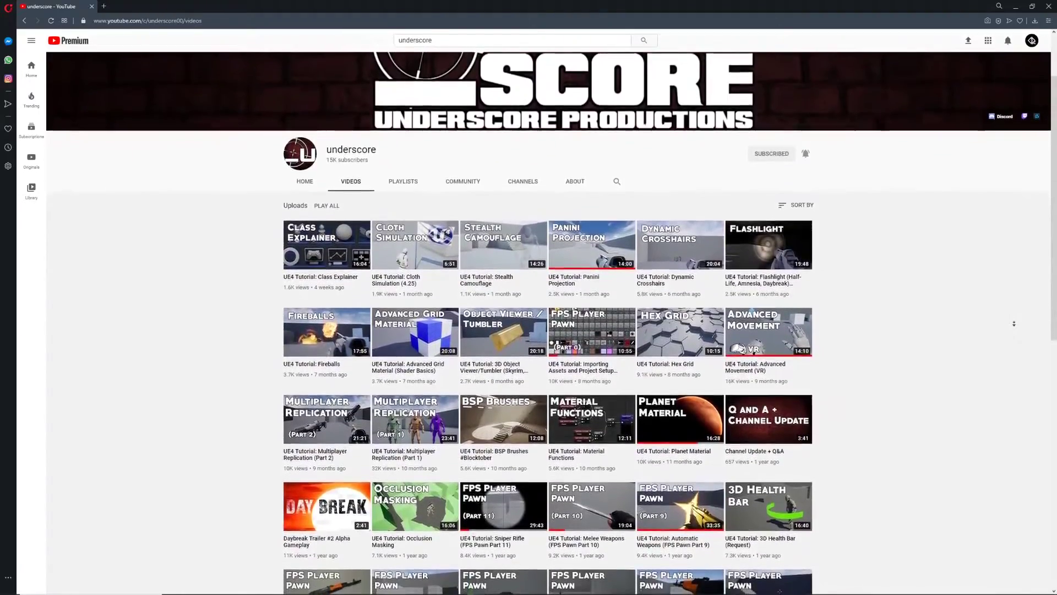
scroll(1014, 323, "down", 1)
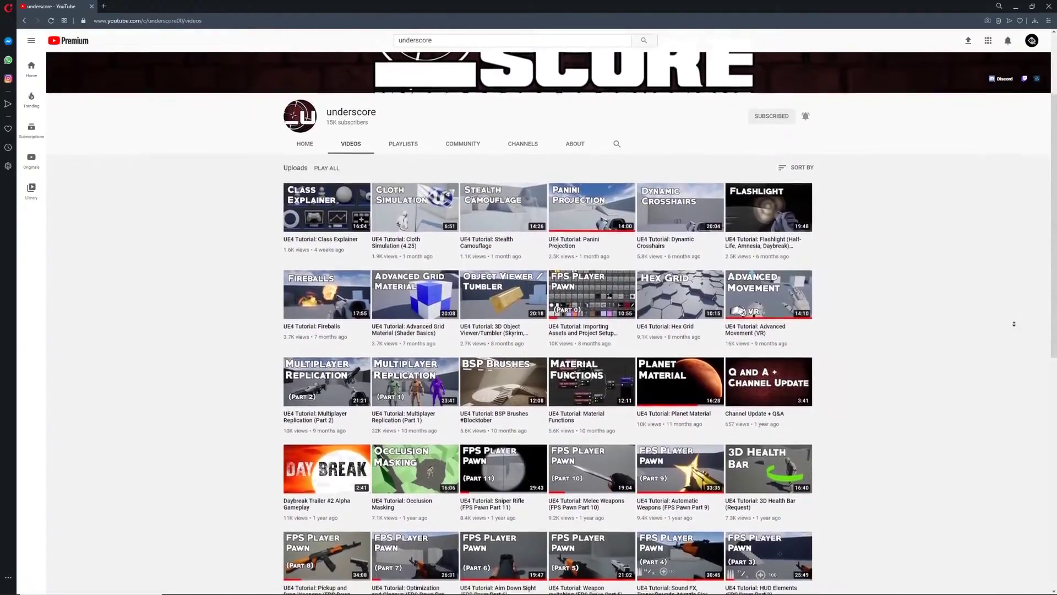
scroll(1014, 323, "down", 1)
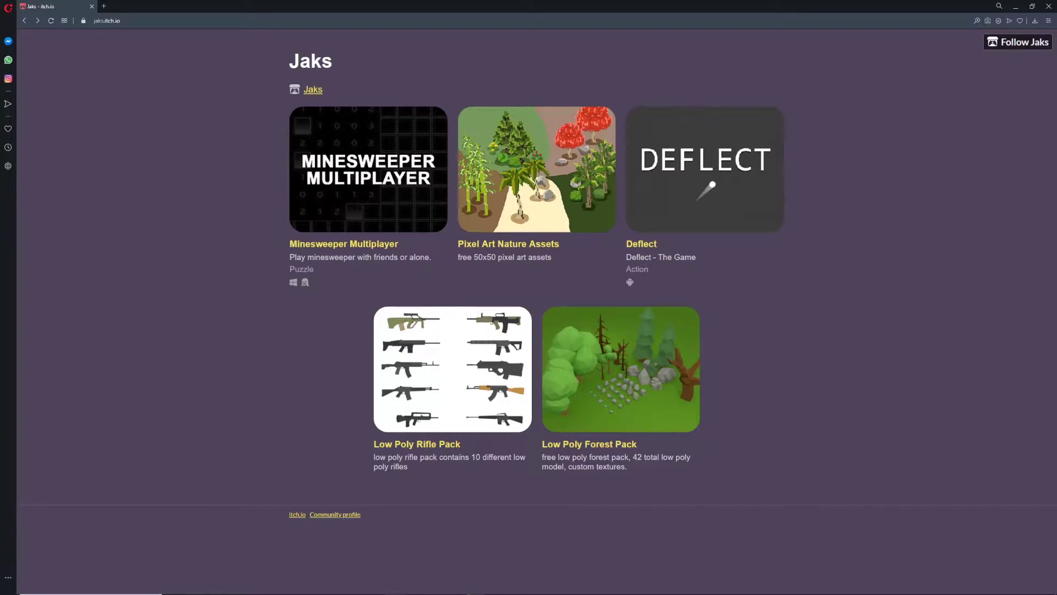
middle_click(1008, 310)
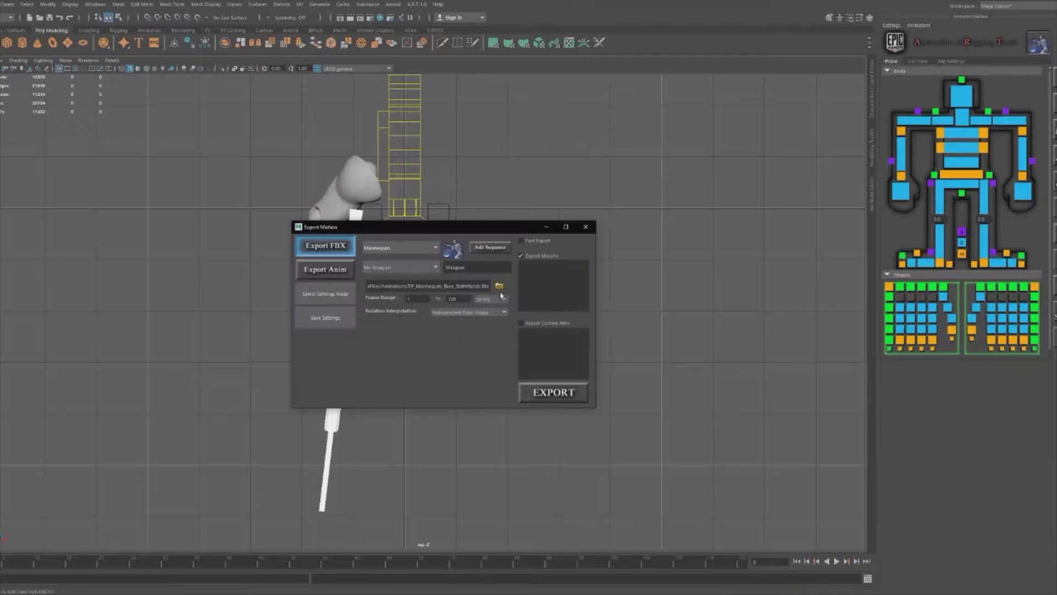
In Maya, export the rig's pose as an FBX named FP_AO_SCAR_Right into the AO_Poses folder
left_click(499, 286)
left_click(78, 184)
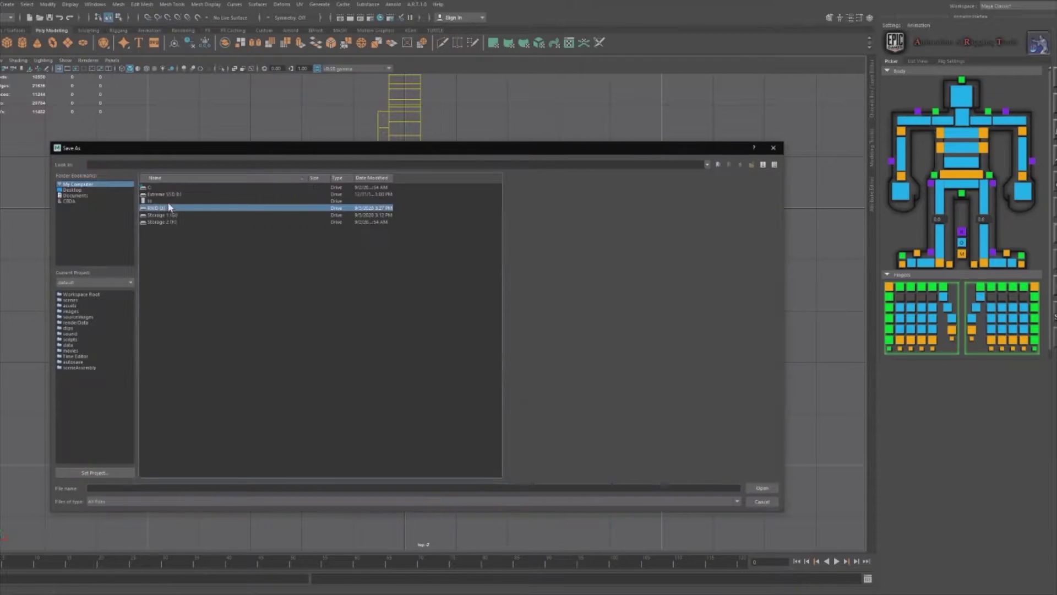
double_click(168, 208)
double_click(176, 243)
double_click(168, 201)
left_click(316, 487)
type("FP_AO_SCAR")
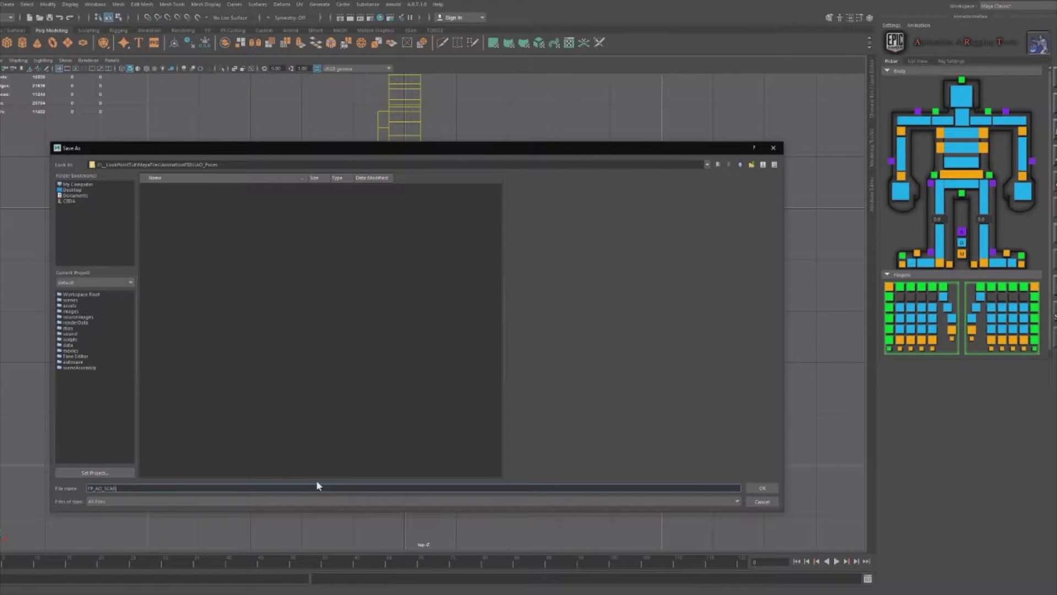
type("_Right")
left_click(777, 488)
left_click(539, 397)
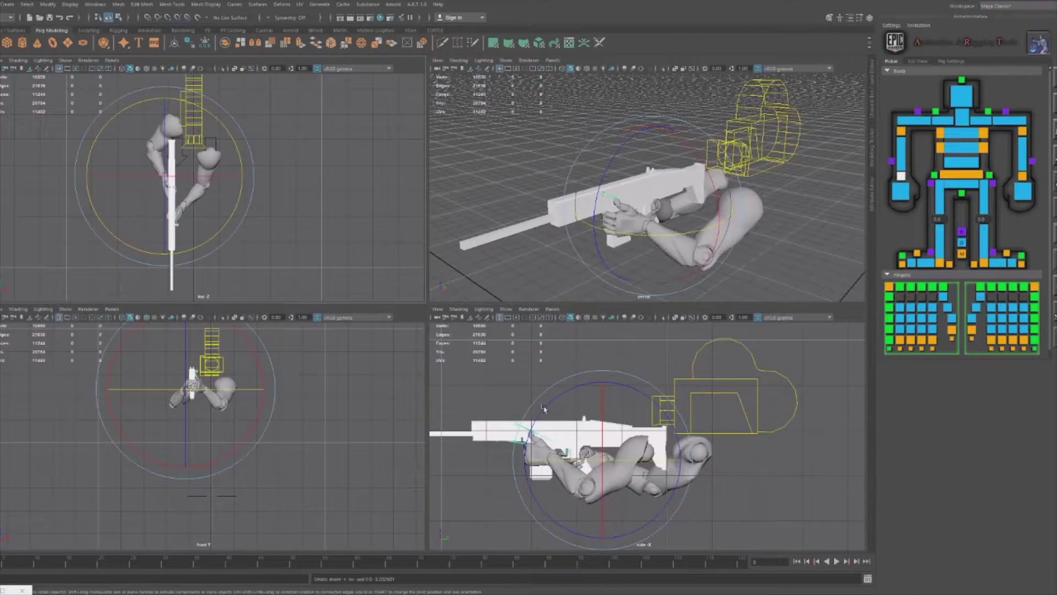
Put the export window away and undo the gun's downward aim pose
key("space")
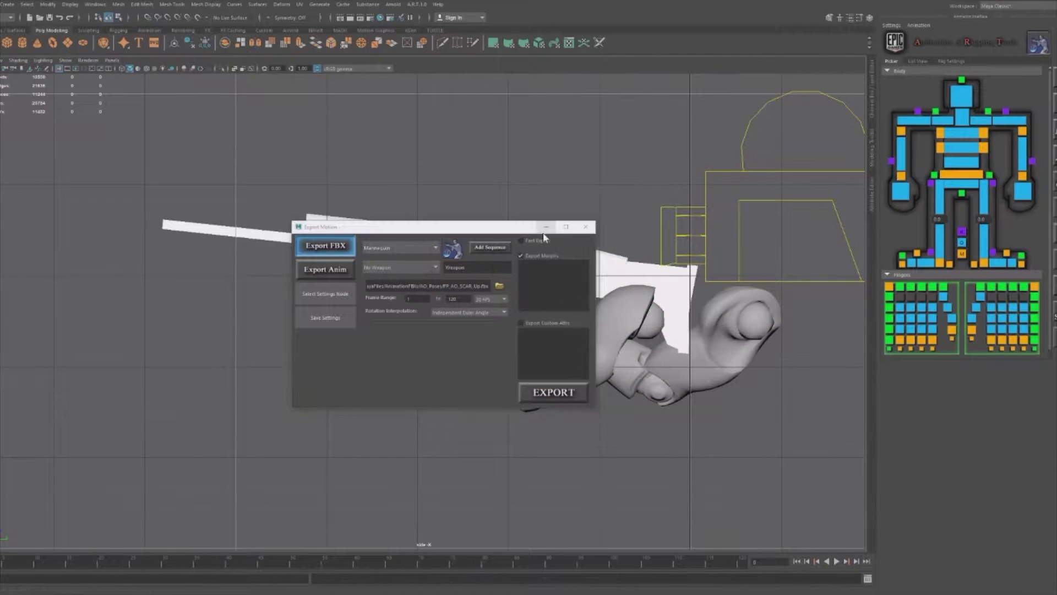
left_click(547, 231)
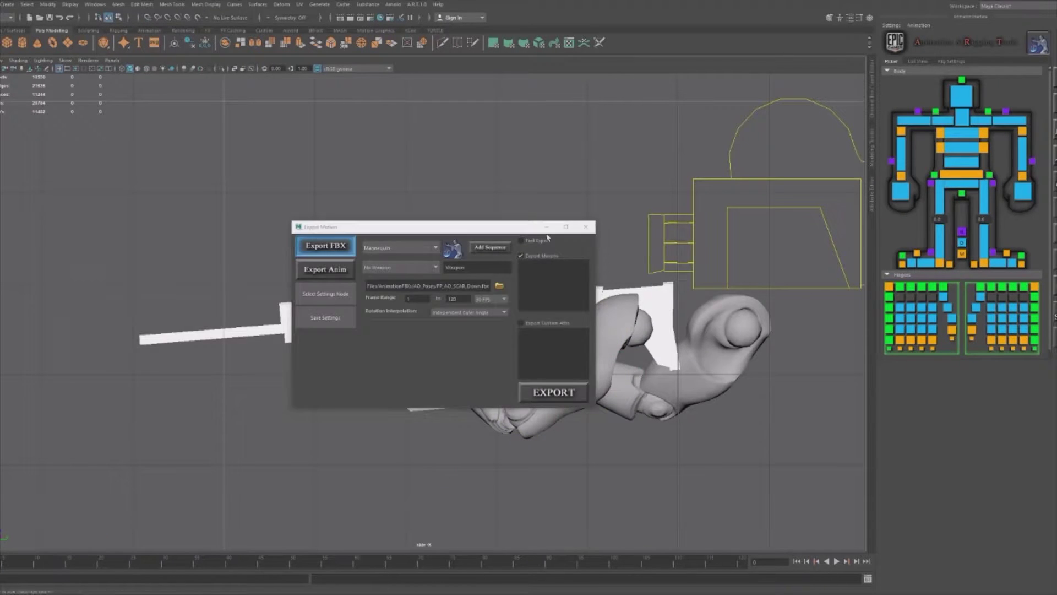
key("ctrl+z")
Tilt the hand control holding the gun and shift it sideways to make the right run pose
key("space")
key("space")
scroll(425, 297, "up", 3)
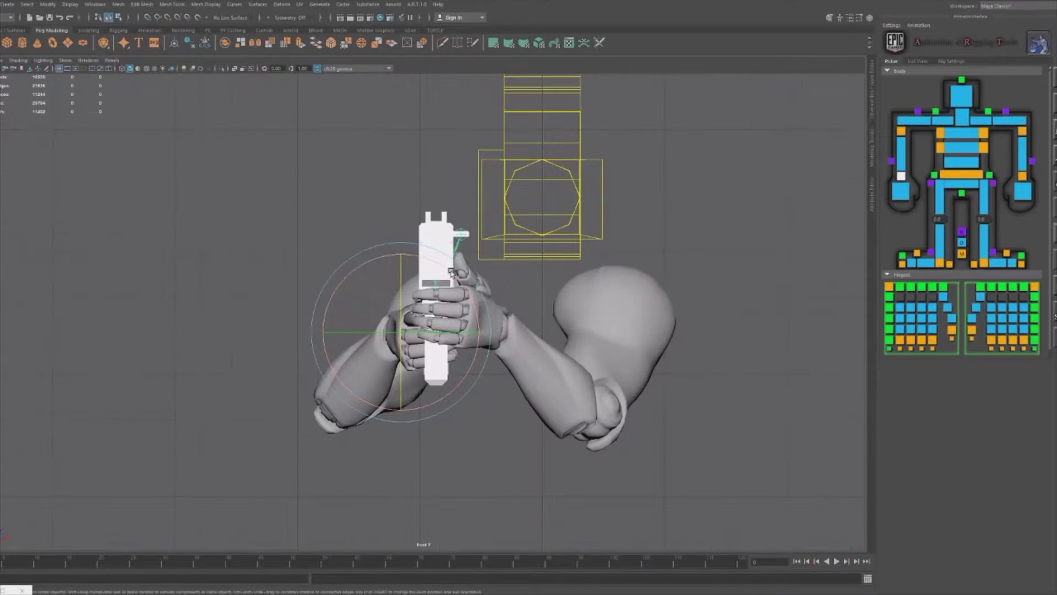
left_click_drag(452, 270, 439, 255)
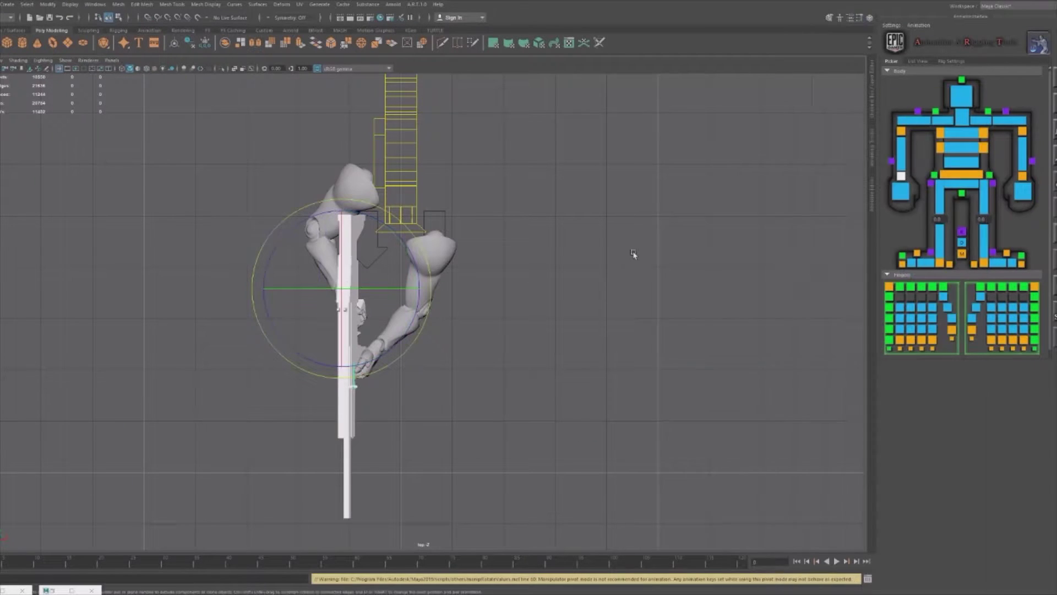
left_click_drag(393, 231, 400, 241)
key("w")
left_click(860, 17)
left_click(980, 127)
left_click_drag(418, 288, 407, 288)
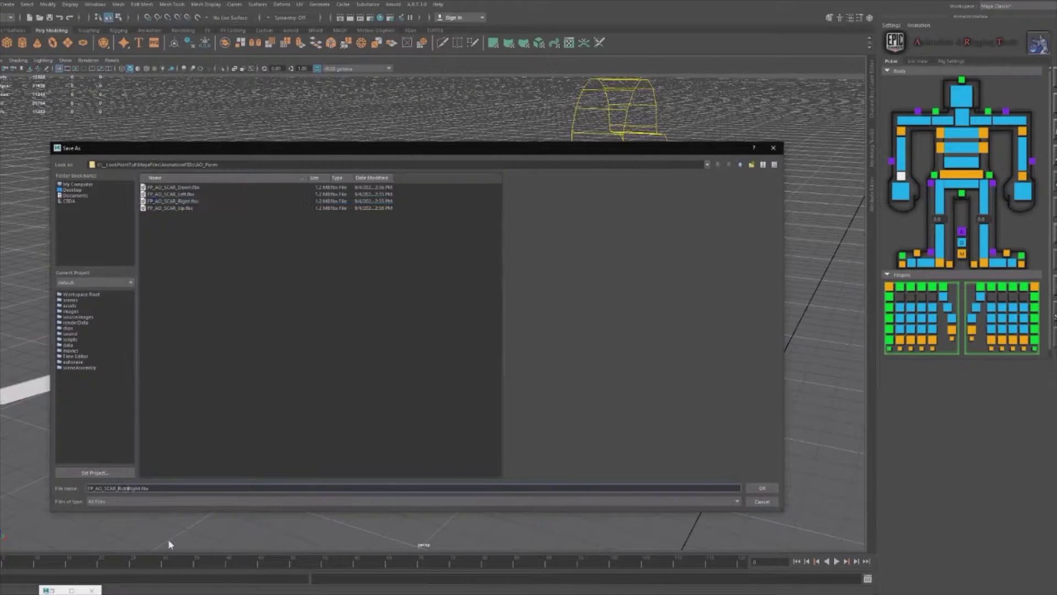
Set the export file name to FP_AO_SCAR_Right_Run.fbx in the AO_Poses folder
key("BackSpace")
key("BackSpace")
key("BackSpace")
key("Right")
key("Right")
key("Right")
key("Right")
key("Right")
type("_Run")
key("Return")
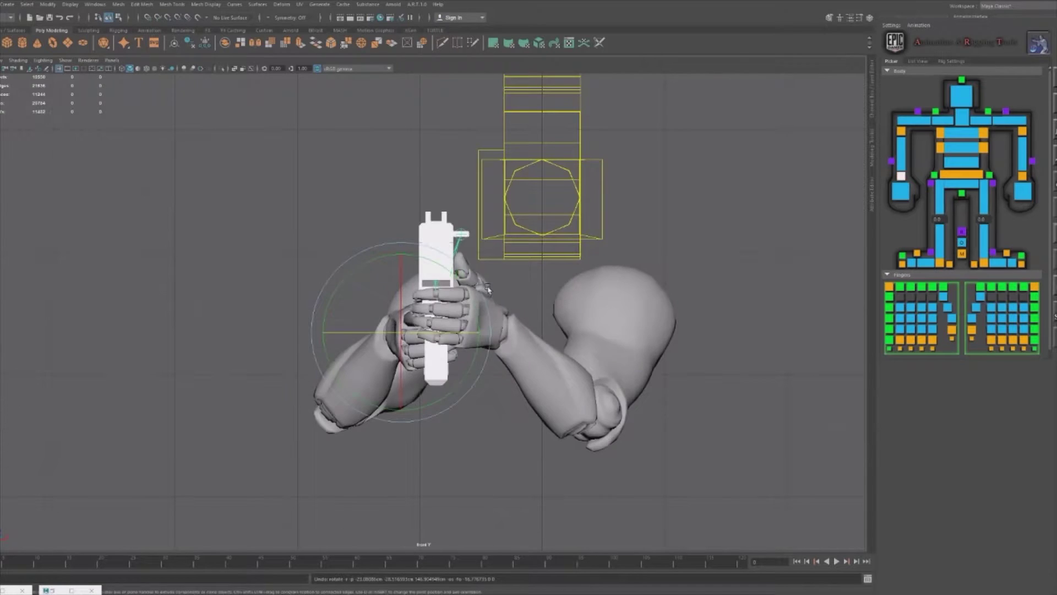
Tilt the hand control the opposite way and shift the gun across for the left run pose
left_click_drag(481, 289, 491, 312)
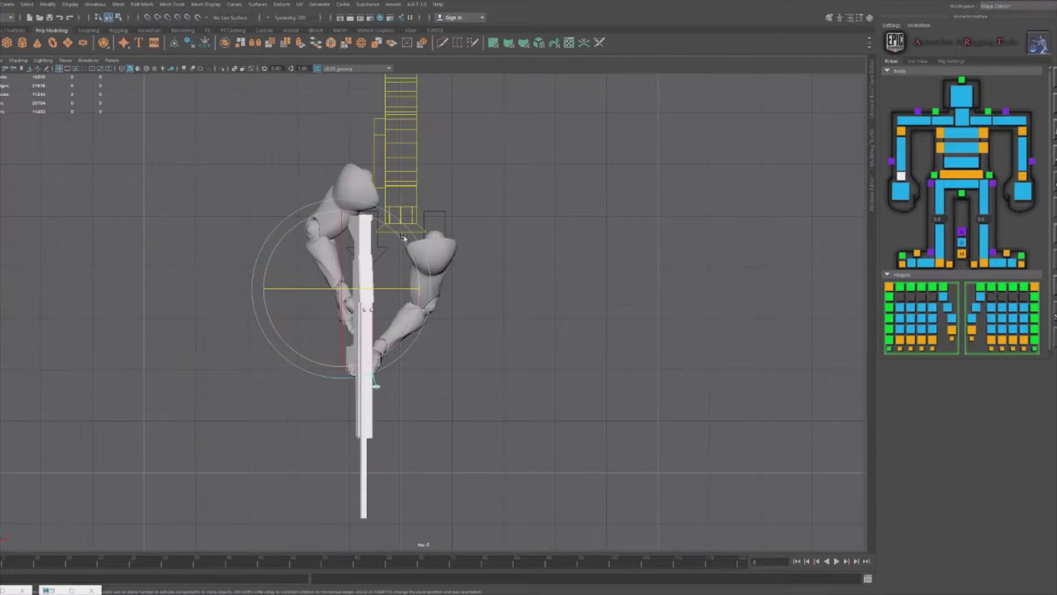
left_click_drag(425, 302, 523, 291)
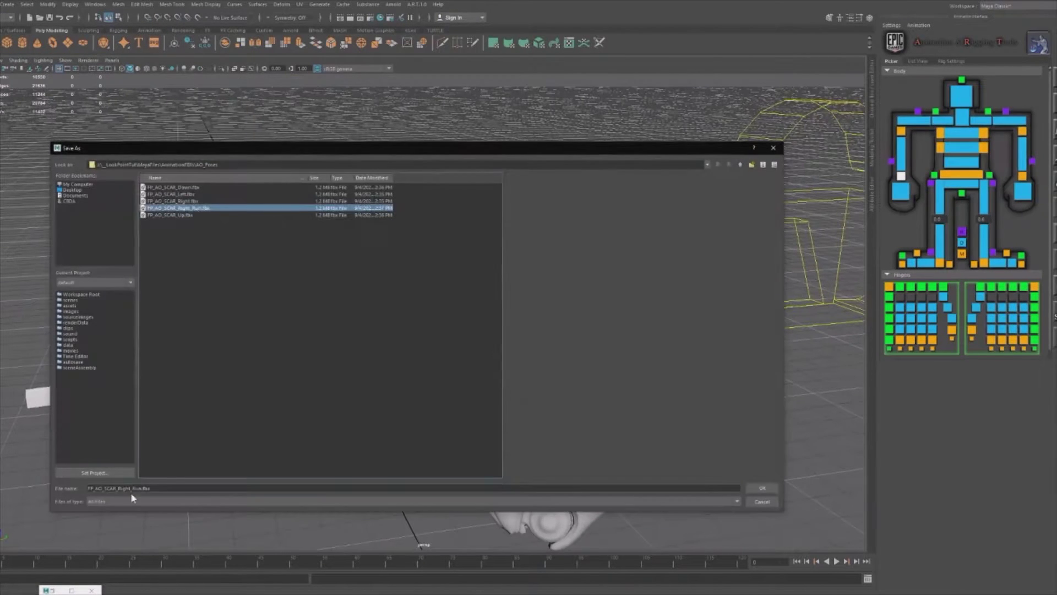
Close the export window and undo the left run pose's movement and rotation
left_click(585, 226)
key("ctrl+z")
key("ctrl+z")
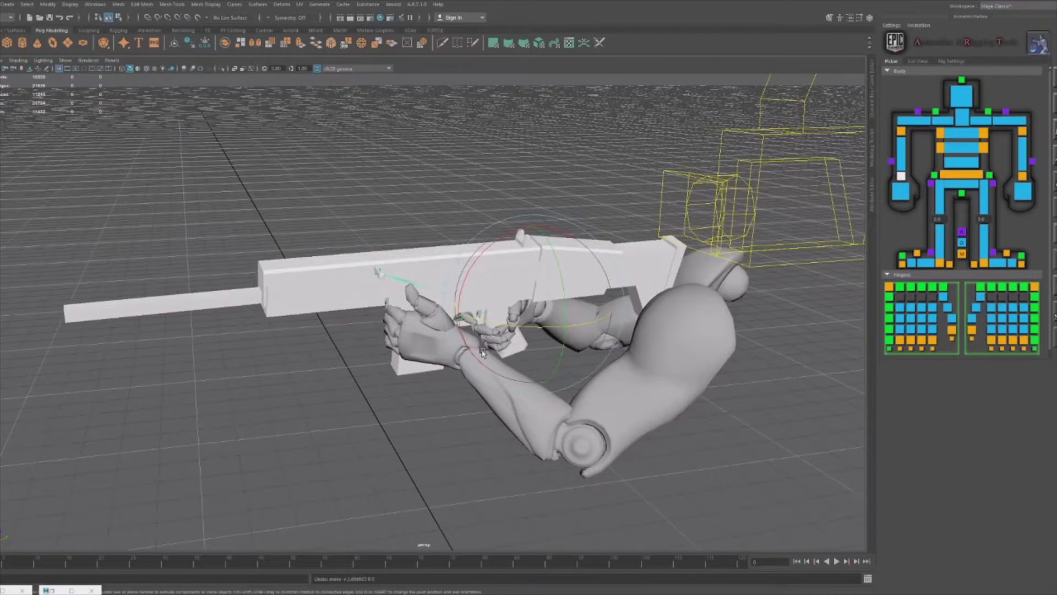
key("space")
key("space")
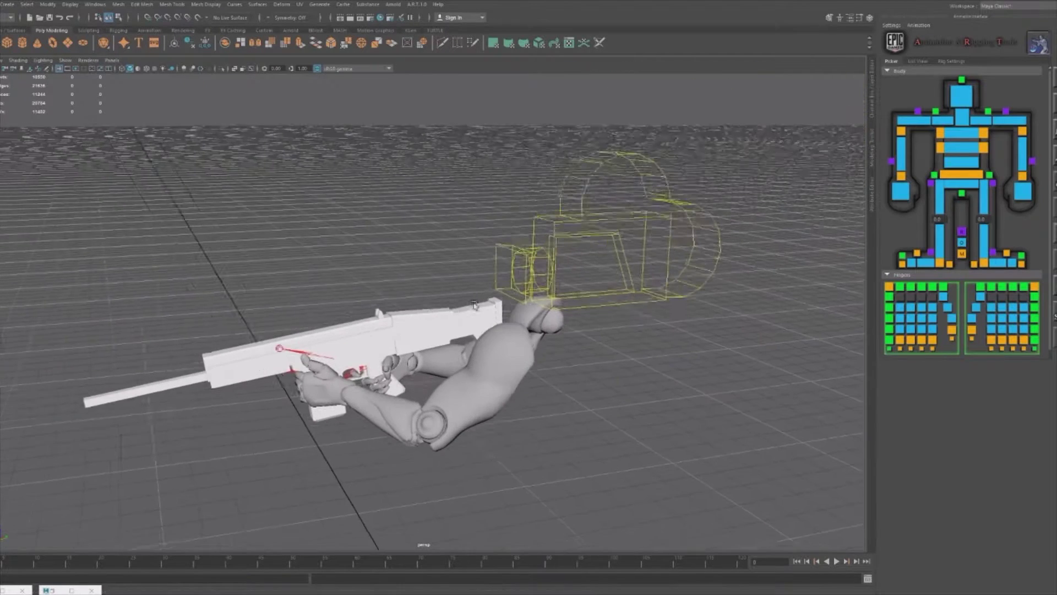
Look at the gun and arms through the scene camera, and return to the perspective view
left_click(112, 60)
mouse_move(138, 71)
left_click(215, 71)
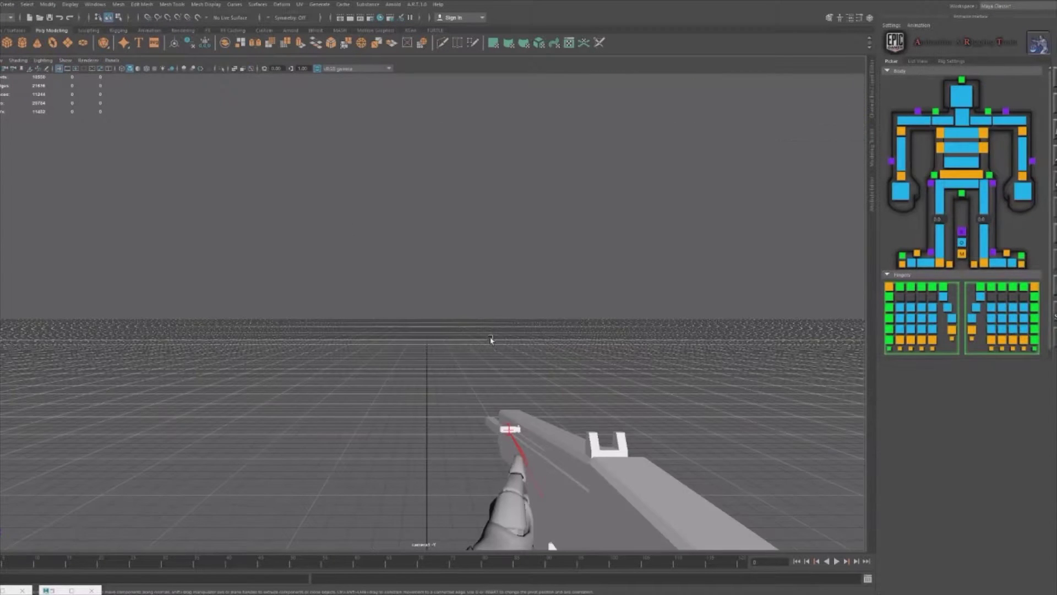
left_click(112, 60)
mouse_move(138, 71)
left_click(221, 81)
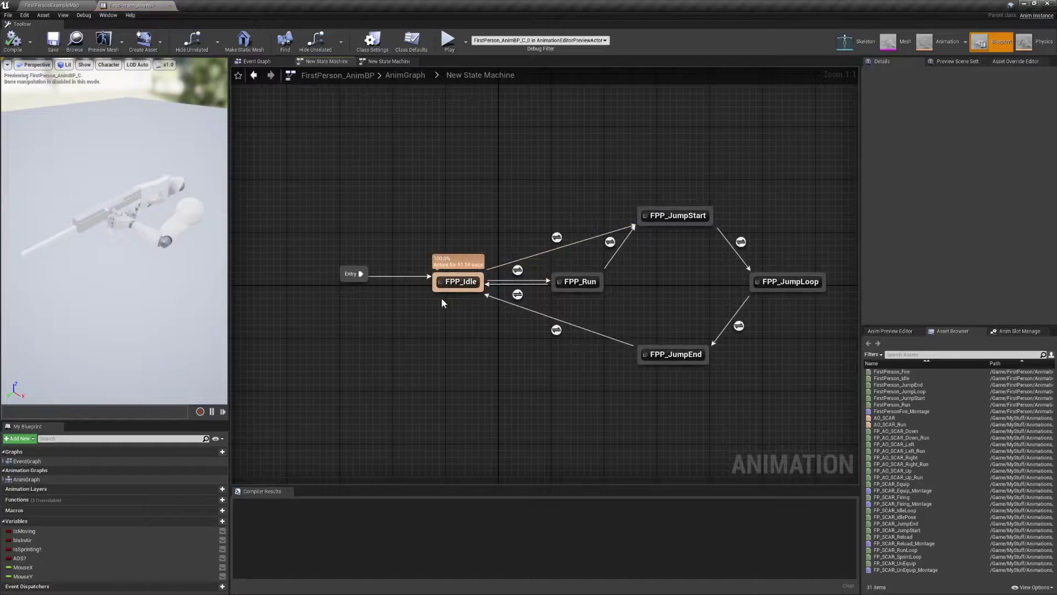
In Unreal Editor, open the FPP_Idle state in the FirstPerson_AnimBP state machine
right_click_drag(441, 298, 388, 317)
double_click(389, 302)
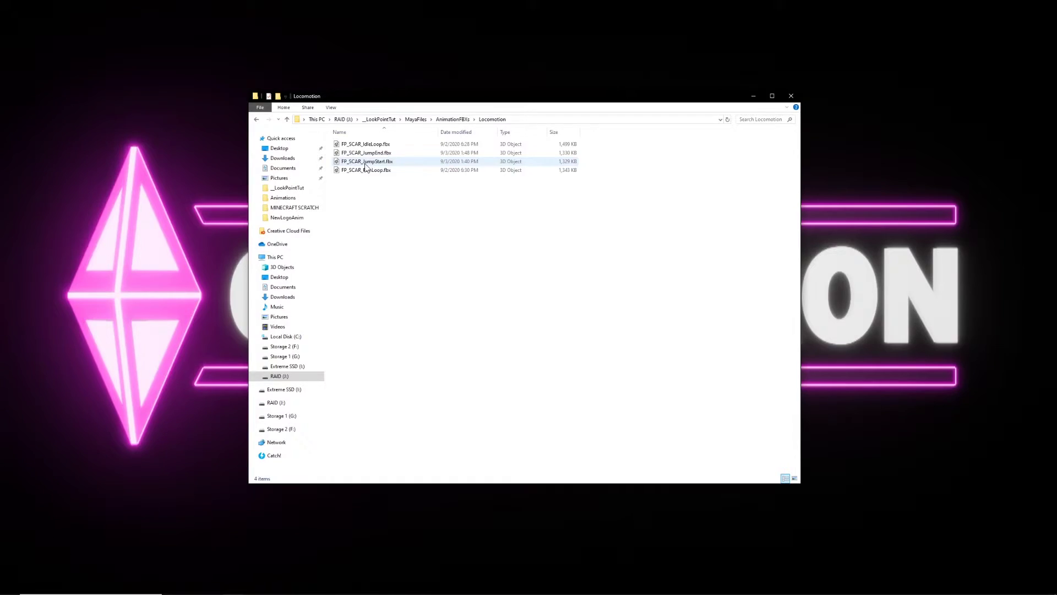
In File Explorer, select the FP_SCAR animation FBX files in the Locomotion folder
left_click_drag(402, 200, 361, 146)
left_click_drag(418, 181, 392, 184)
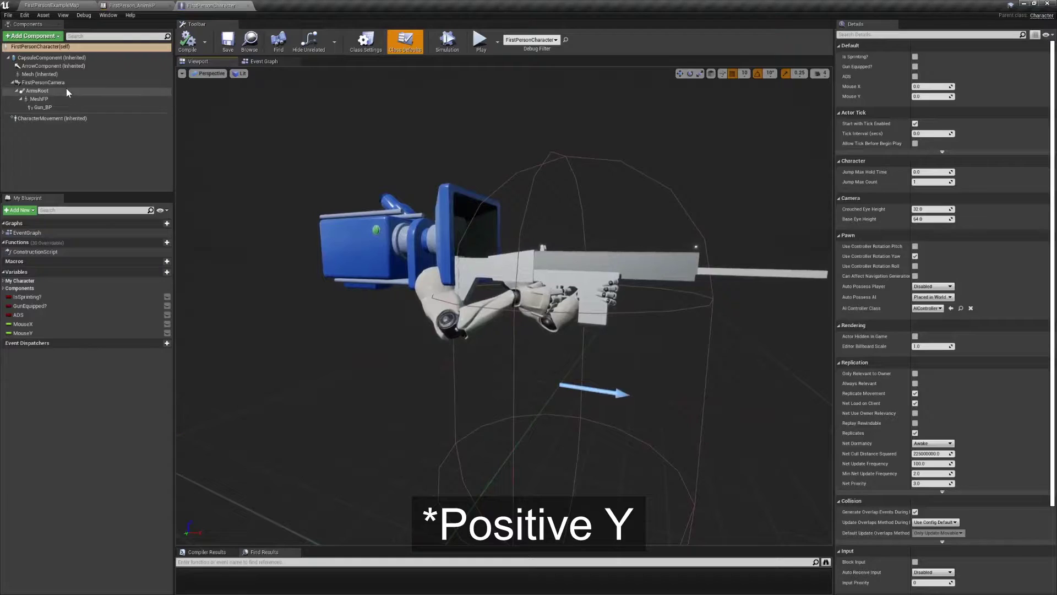
In Unreal Editor, try rotating the ArmsRoot component of the FirstPersonCharacter Blueprint
left_click(67, 92)
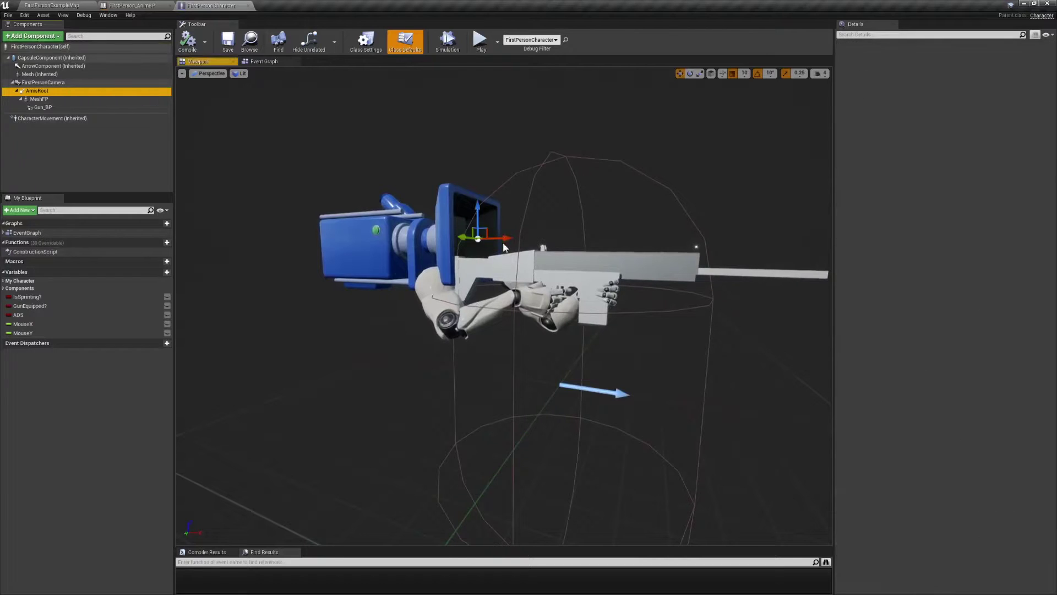
right_click_drag(389, 352, 406, 365)
key("e")
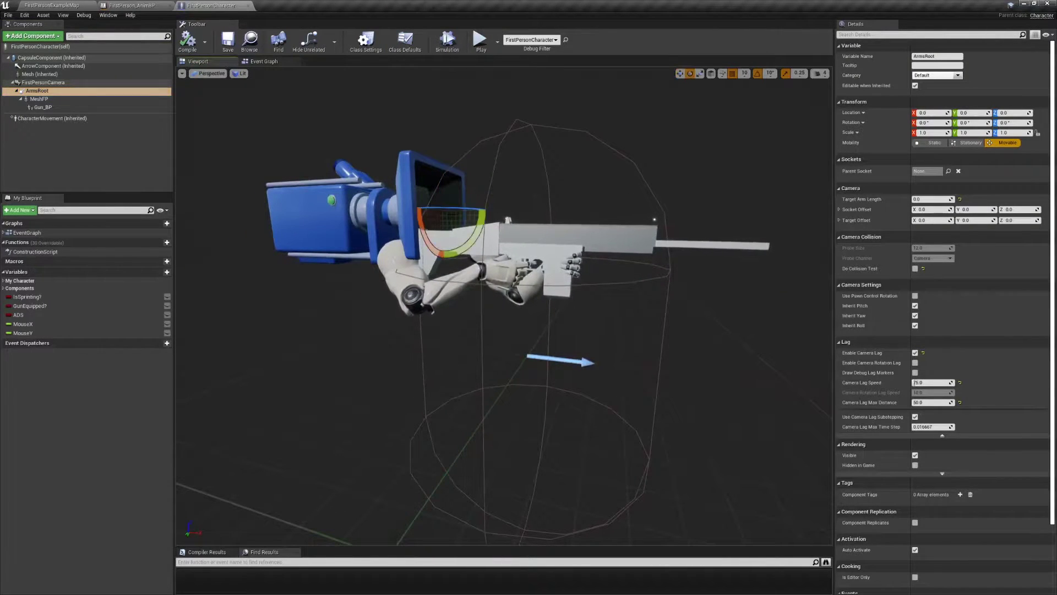
left_click_drag(457, 209, 435, 210)
left_click_drag(523, 213, 485, 212)
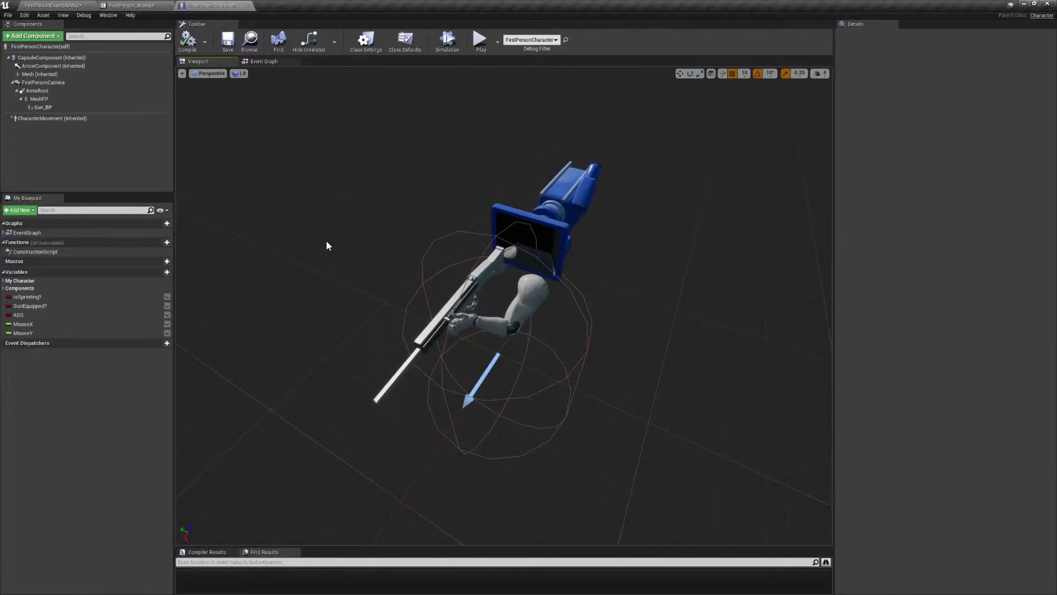
Add a skeletal mesh component under MeshFP and name it GunMesh
left_click(44, 107)
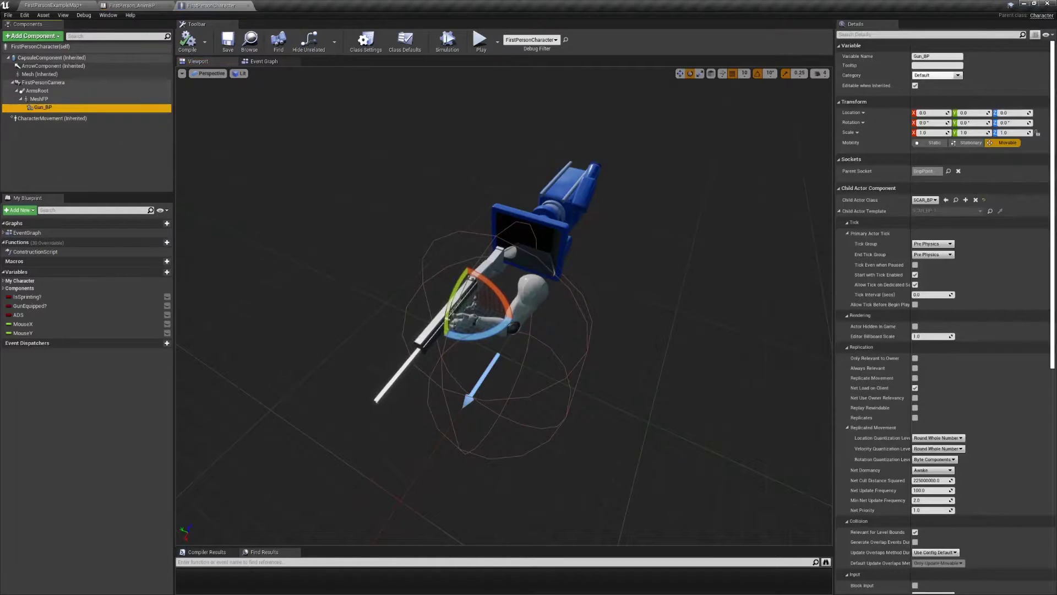
left_click(38, 98)
left_click(35, 36)
left_click(44, 133)
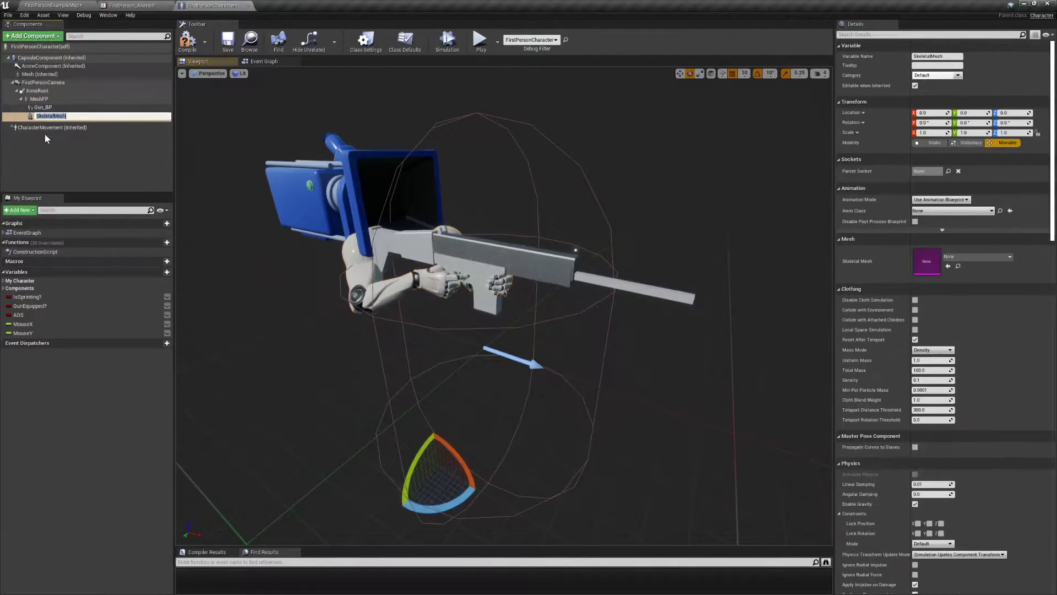
type("GunMesh")
key("Return")
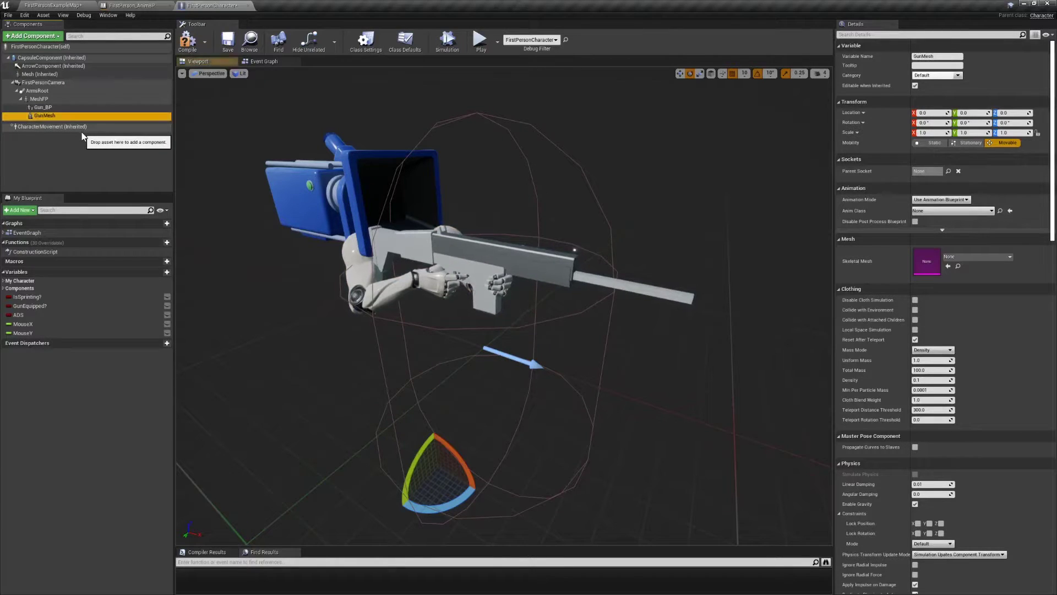
Assign the SCAR_Rigged skeletal mesh to GunMesh and choose its parent socket
left_click(973, 258)
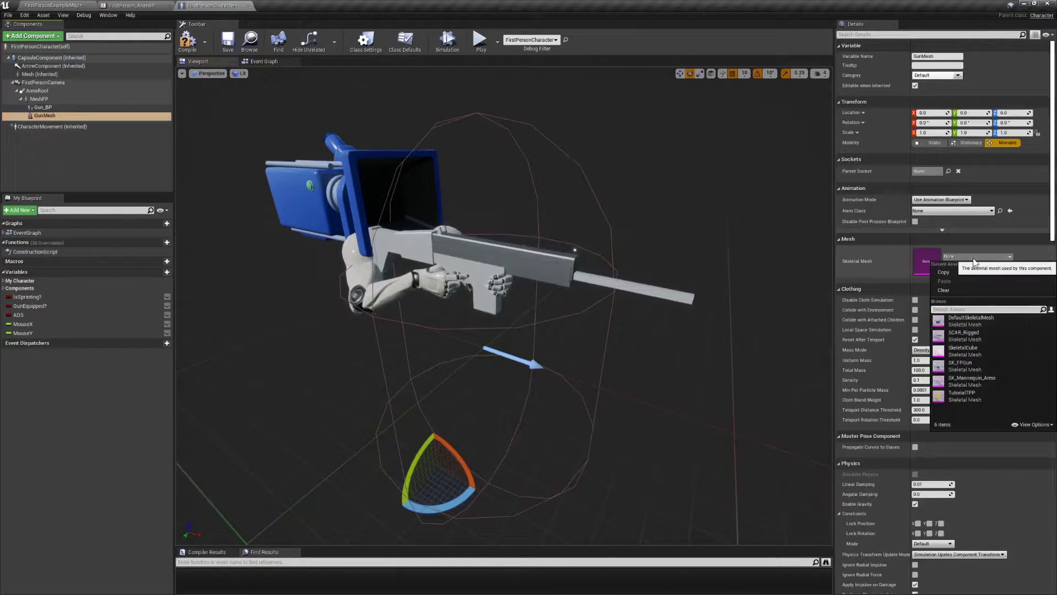
left_click(991, 340)
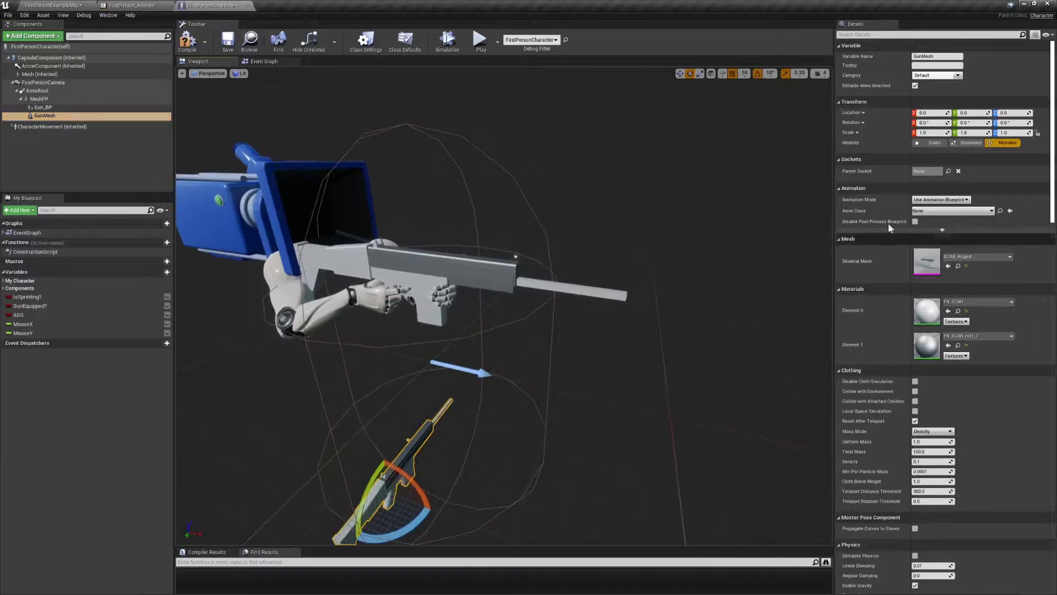
left_click(928, 170)
left_click(977, 193)
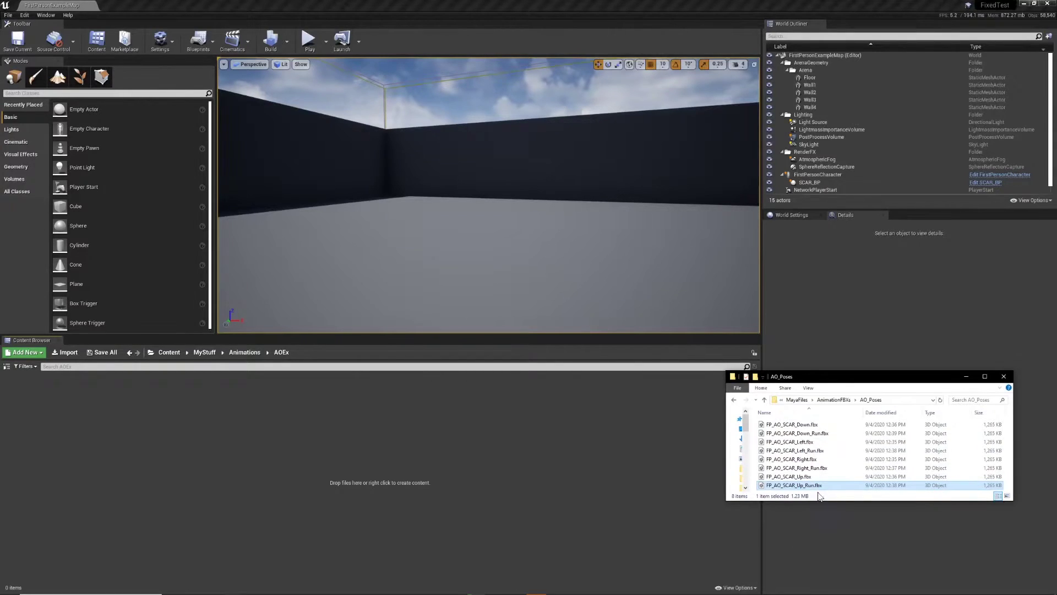
Import all eight FP_AO_SCAR pose FBX files into the AOEx folder using SK_Mannequin_Arms_Skeleton
left_click(793, 425, "shift")
left_click_drag(805, 427, 620, 417)
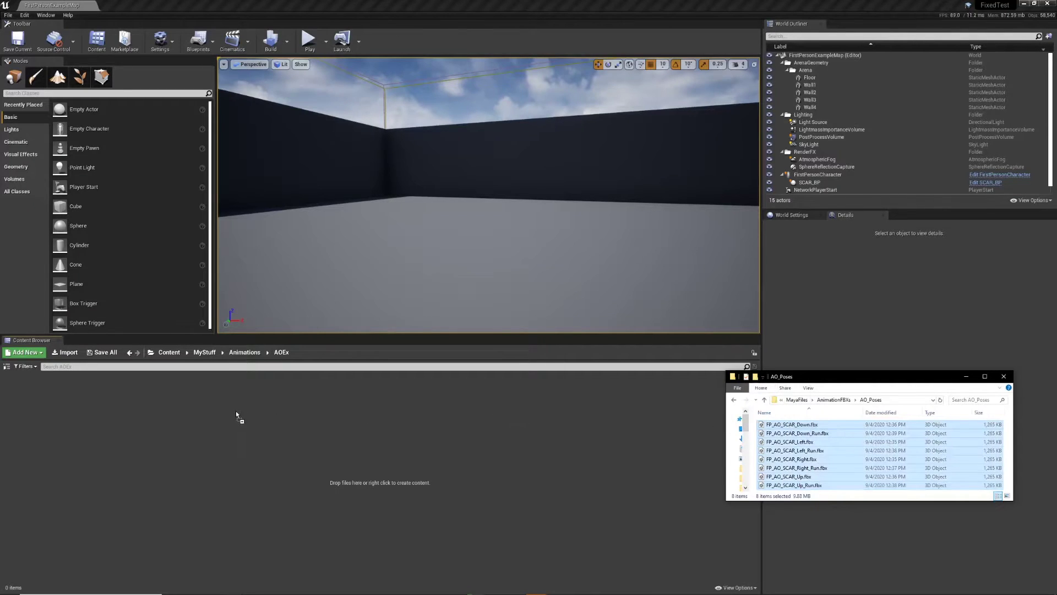
left_click_drag(236, 410, 236, 411)
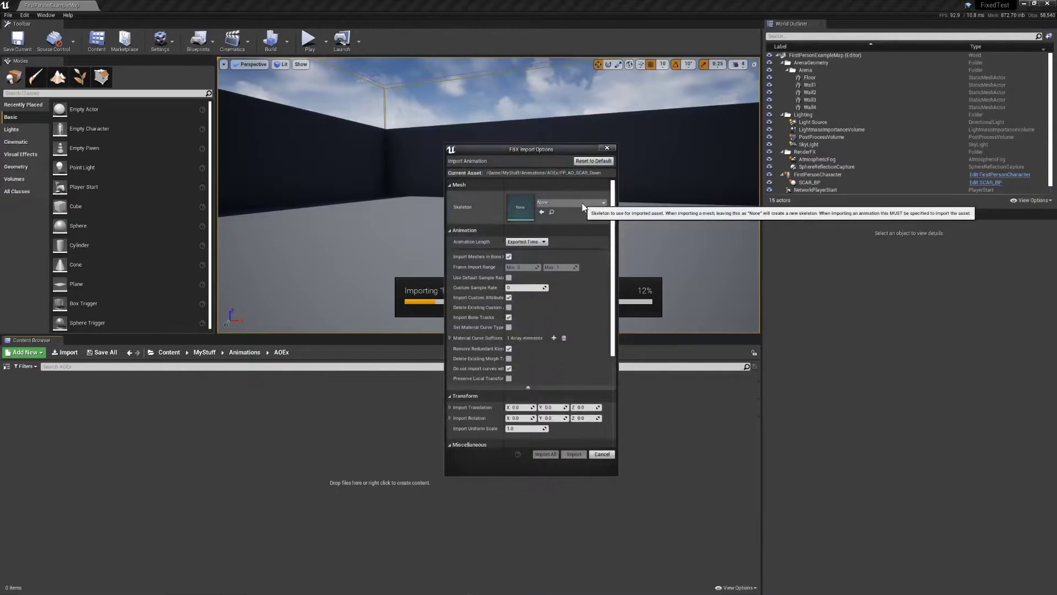
left_click(583, 203)
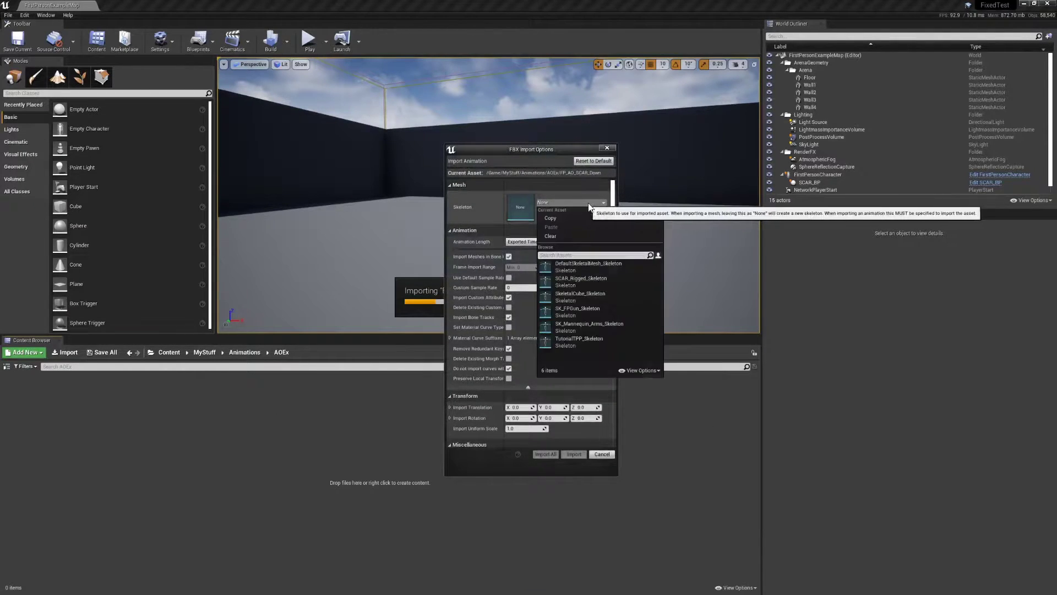
left_click(586, 331)
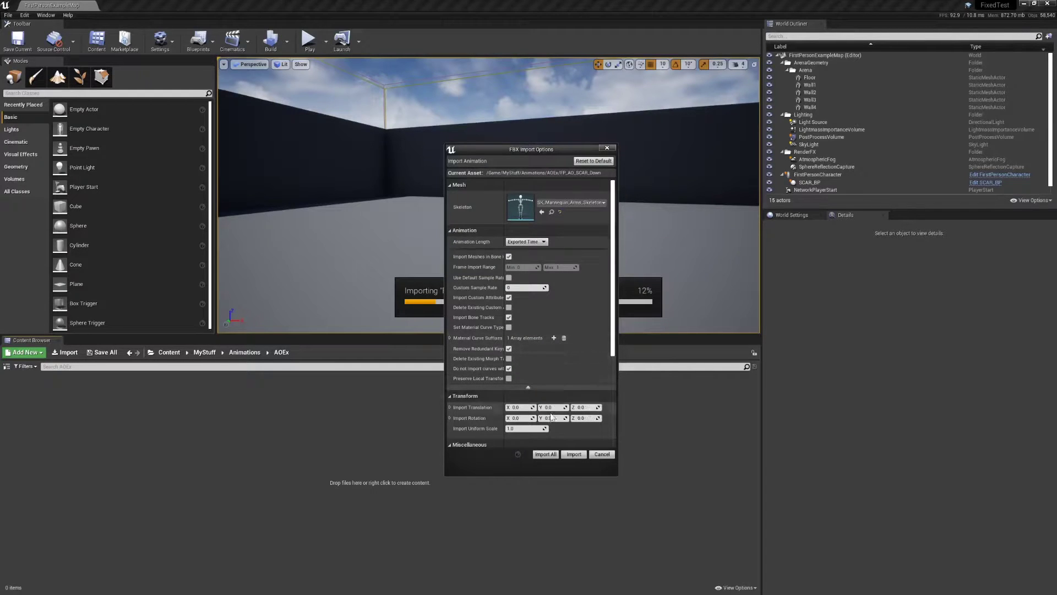
left_click(542, 457)
Create a Blend Space for SK_Mannequin_Arms_Skeleton named AO_Ex_SCAR_Idle, open it and save it
right_click(378, 388)
mouse_move(417, 278)
left_click(543, 401)
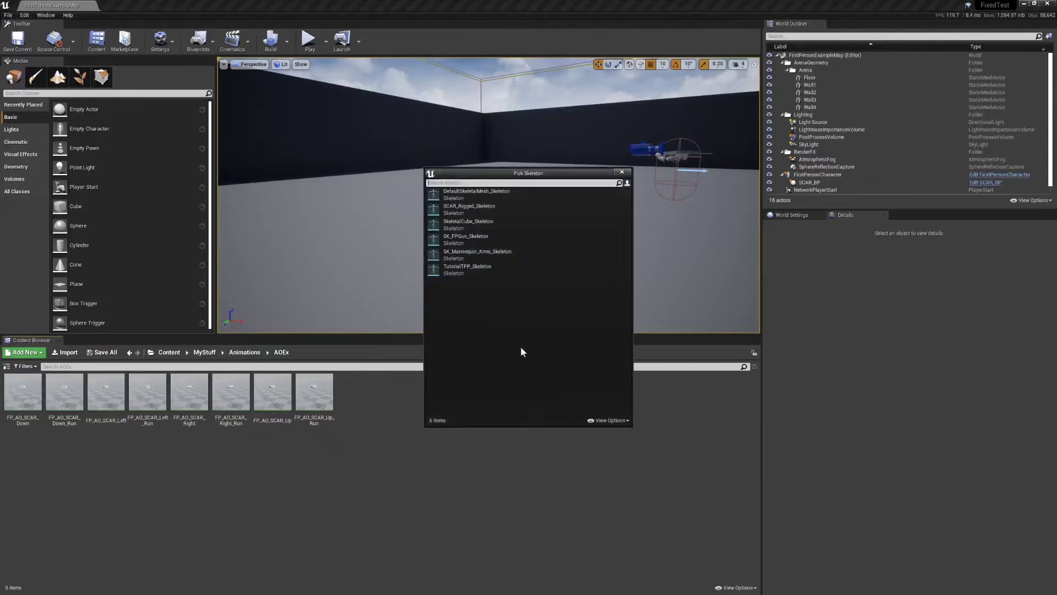
left_click(504, 260)
type("AO_")
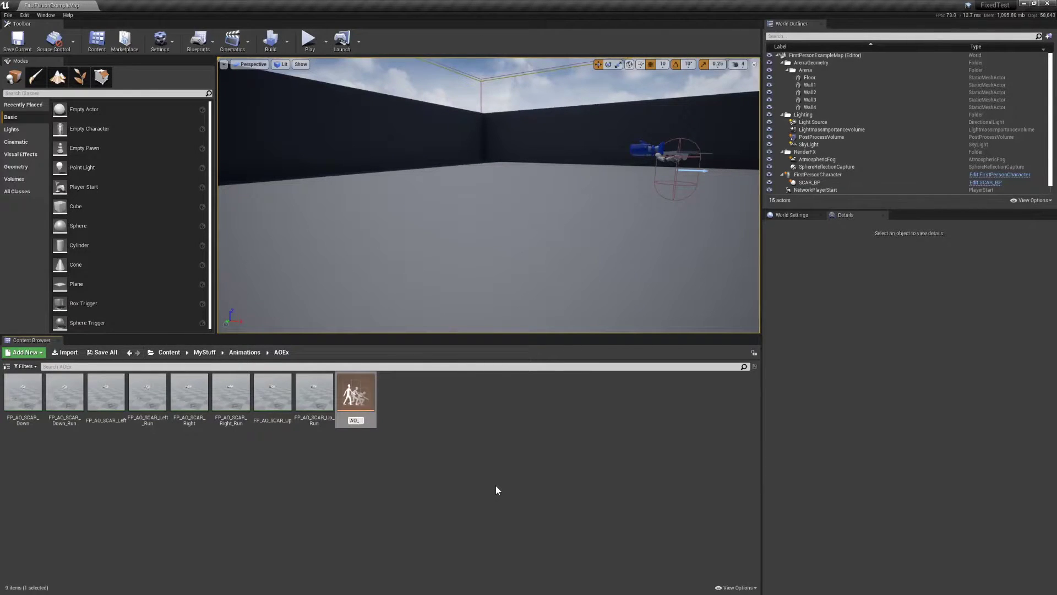
type("Ex_SCAR_")
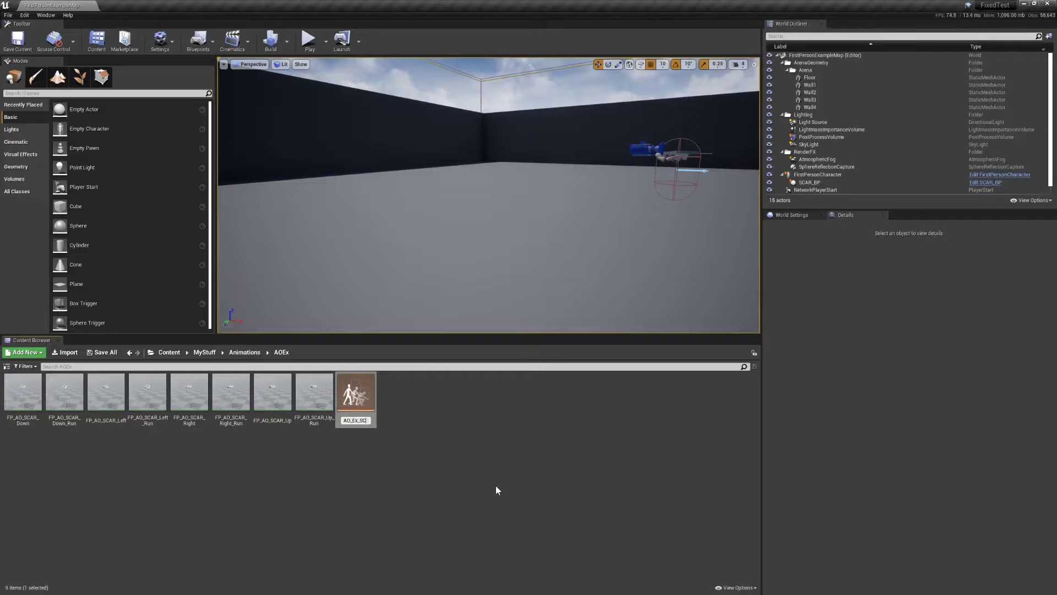
type("Idle")
key("Return")
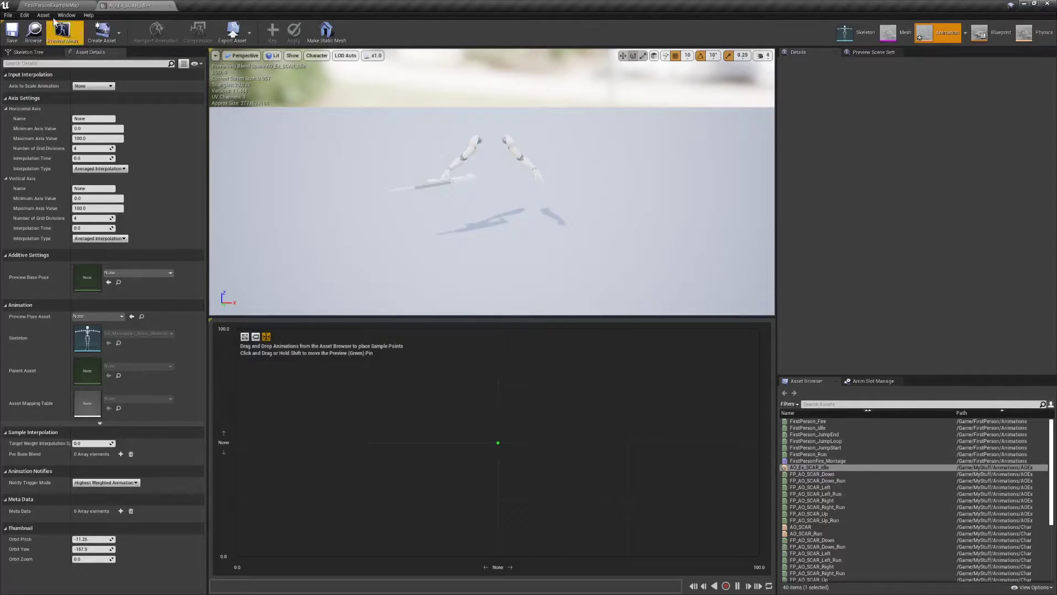
key("ctrl+s")
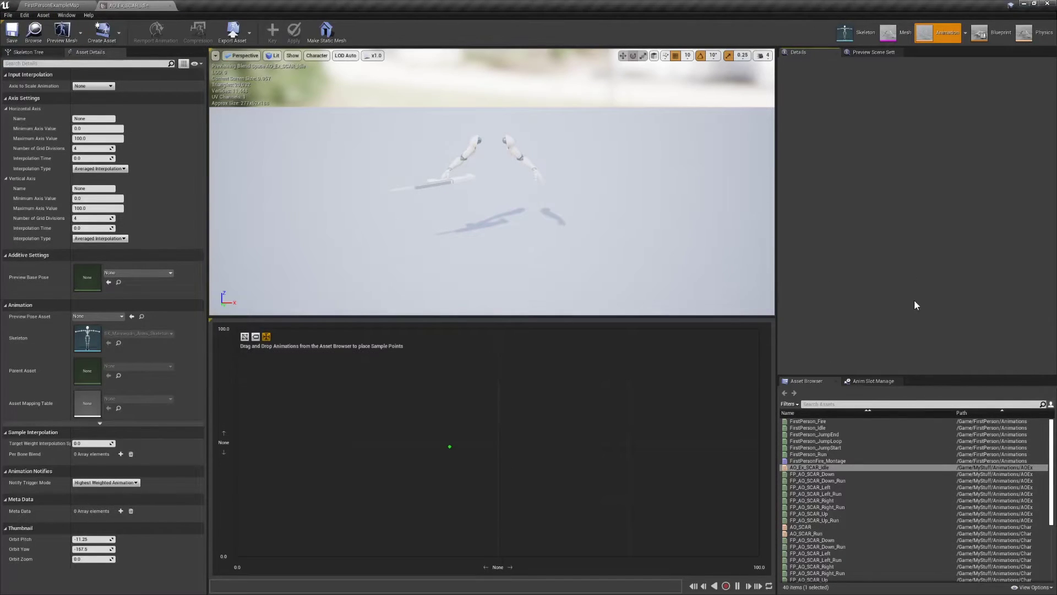
Place FP_SCAR_IdleLoop at the centre of the blend grid, FP_AO_SCAR_Right at its right edge and FP_AO_SCAR_Left at its left edge
left_click(834, 404)
type("idle")
left_click_drag(813, 434, 498, 443)
type("right")
mouse_move(839, 422)
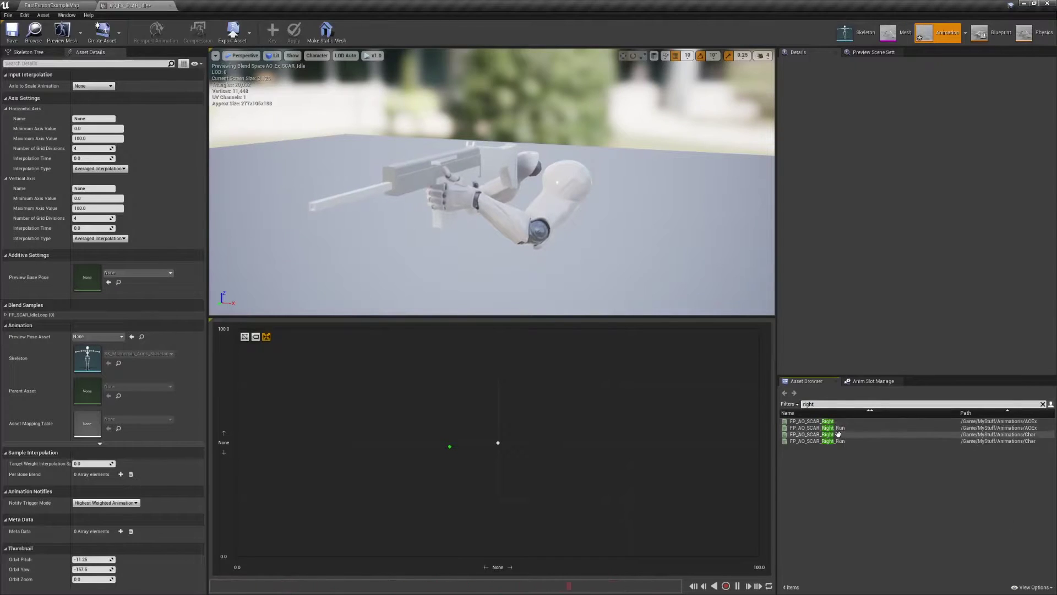
left_click_drag(814, 435, 761, 464)
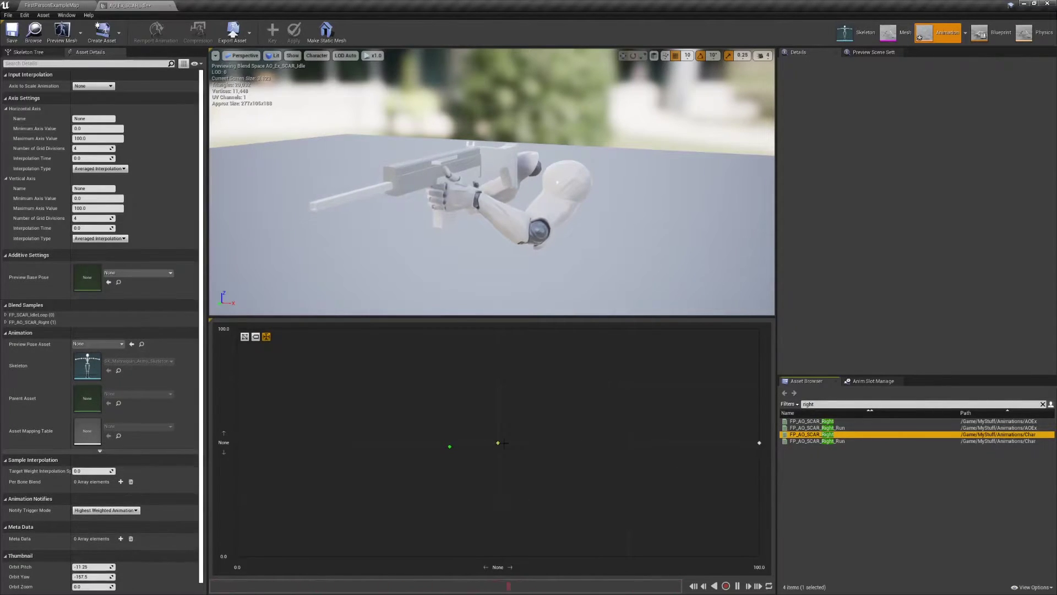
left_click_drag(815, 434, 237, 443)
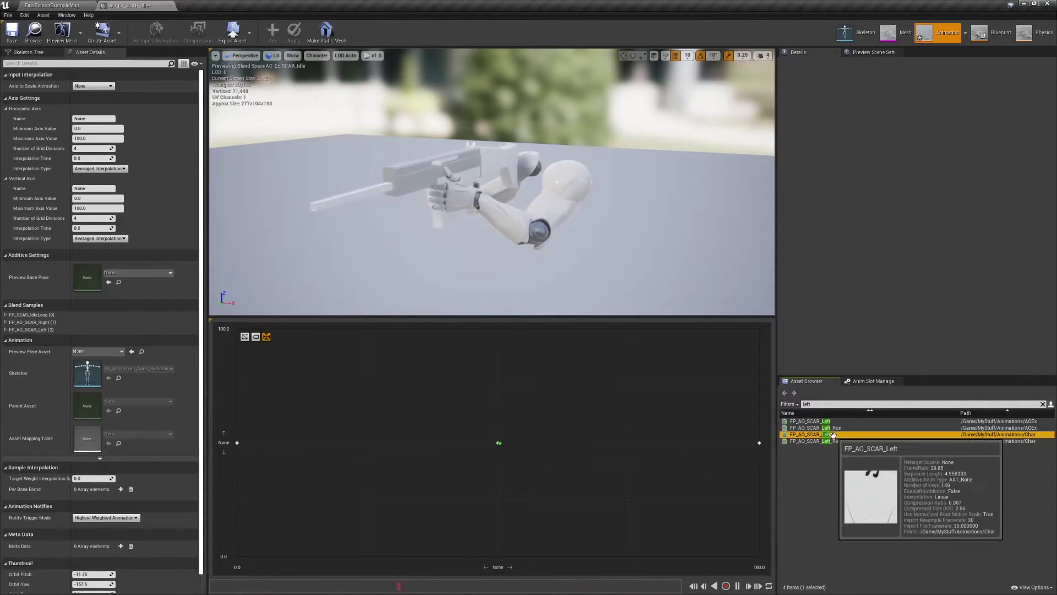
Place FP_AO_SCAR_Up at the bottom centre and FP_AO_SCAR_Down at the top centre of the blend grid
left_click(853, 405)
type("up")
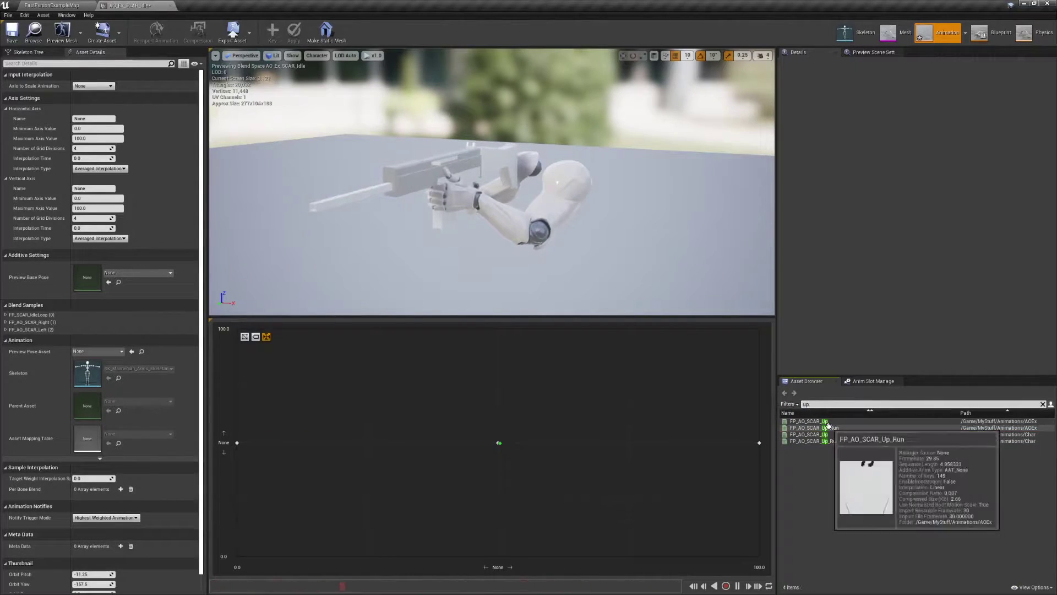
left_click_drag(808, 435, 498, 556)
key("ctrl+a")
type("down")
left_click_drag(812, 434, 502, 341)
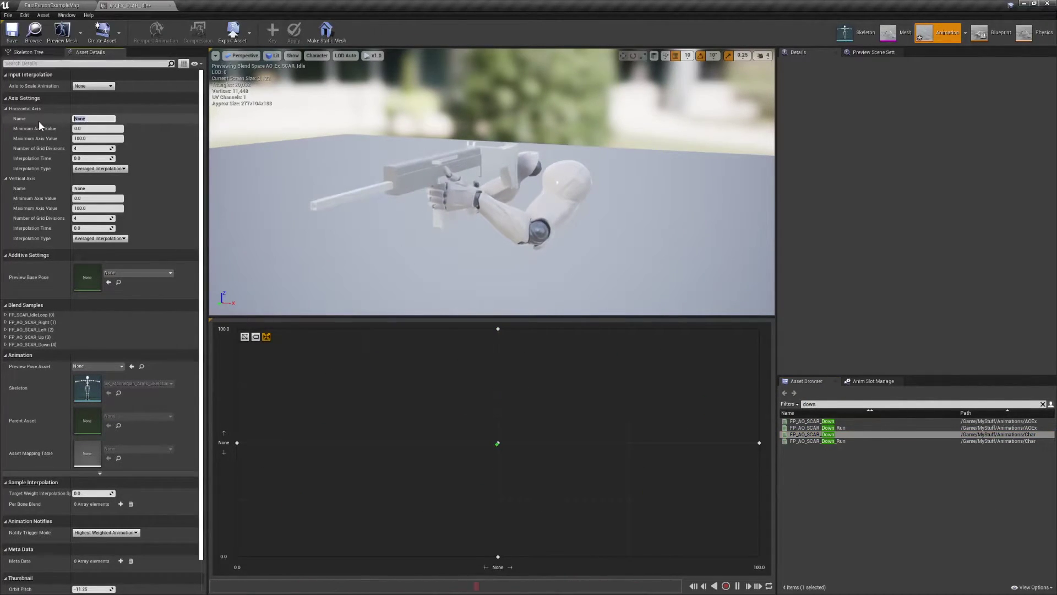
Name the horizontal axis MouseX and the vertical axis MouseY, each ranging from -1.1 to 1.1 with an interpolation time of 0.5
type("MouseX")
key("Return")
left_click(94, 128)
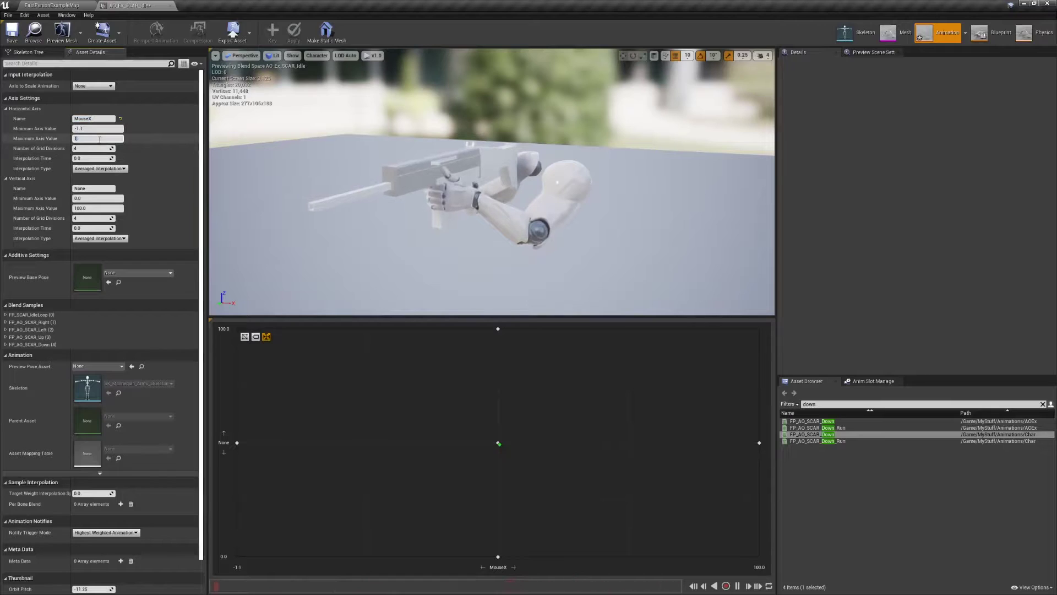
left_click(93, 158)
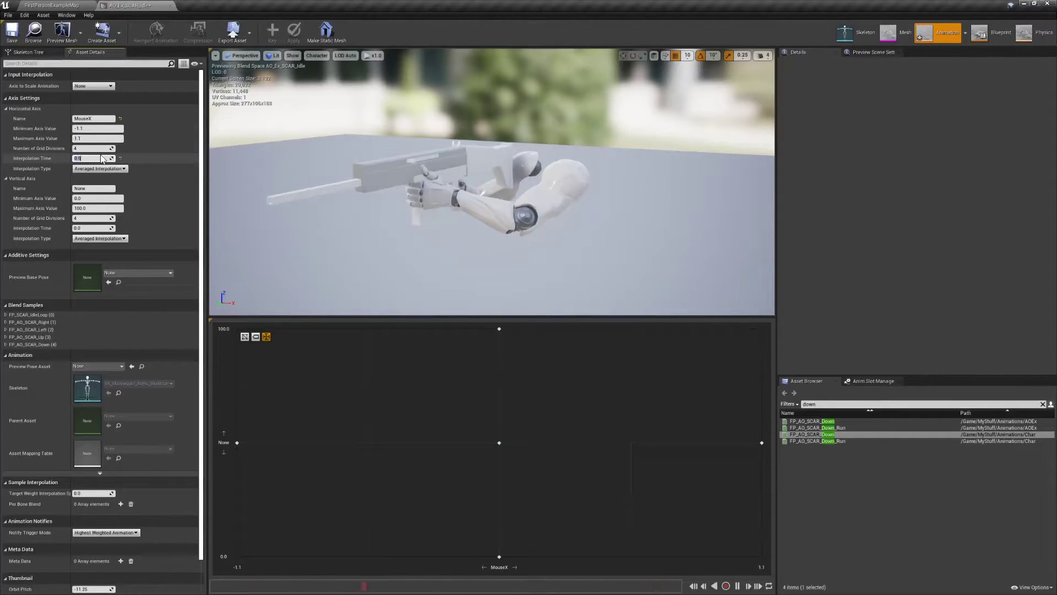
type("0.5")
key("Return")
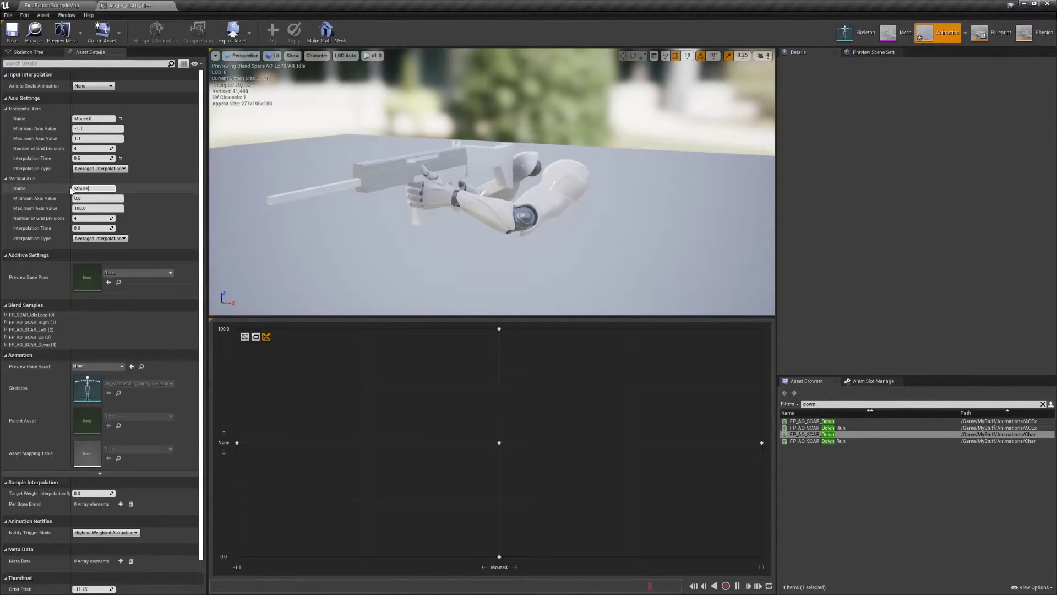
key("Tab")
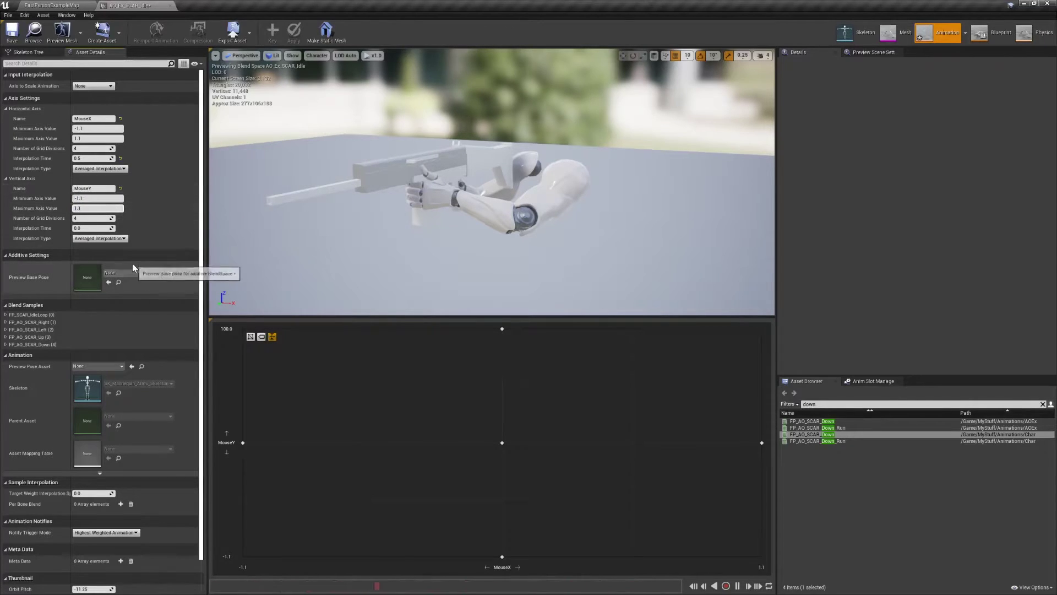
left_click(95, 229)
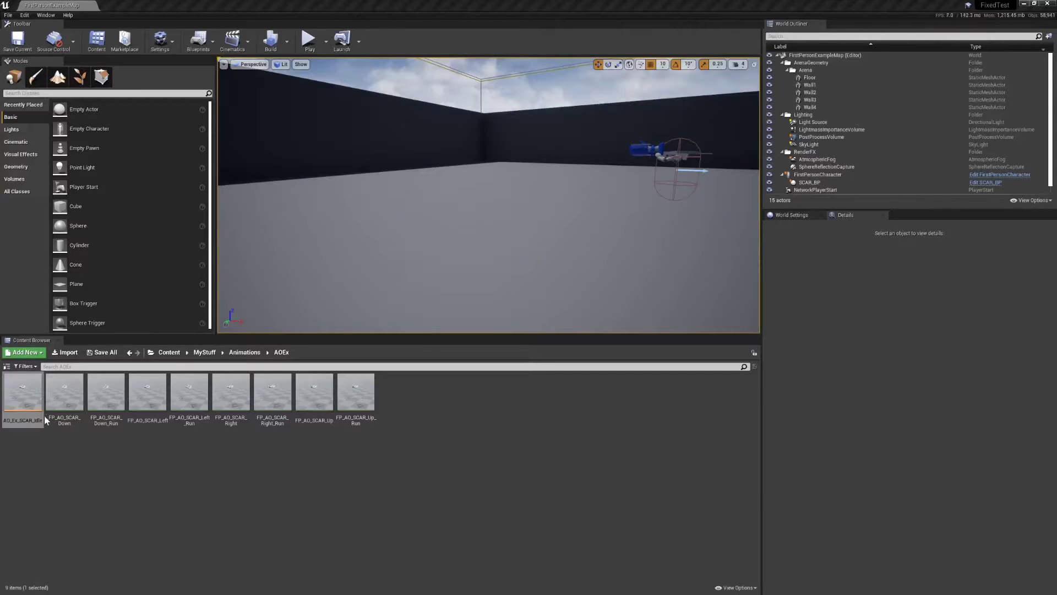
Duplicate the AO_Ex_SCAR_Idle blend space as AO_Ex_SCAR_Run
right_click(46, 420)
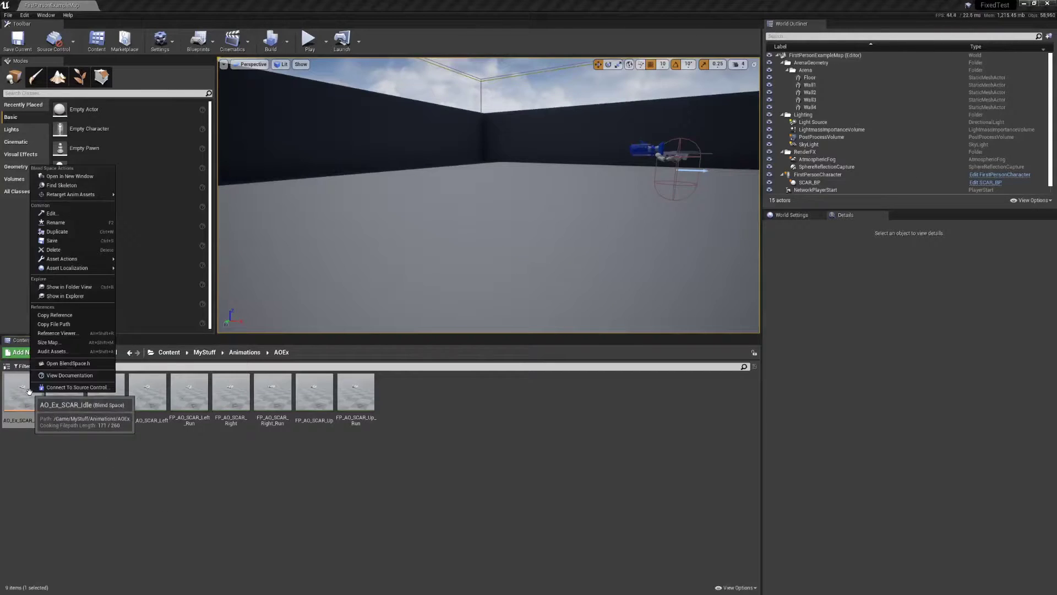
left_click(60, 229)
type("AO_Ex_SCAR_Run")
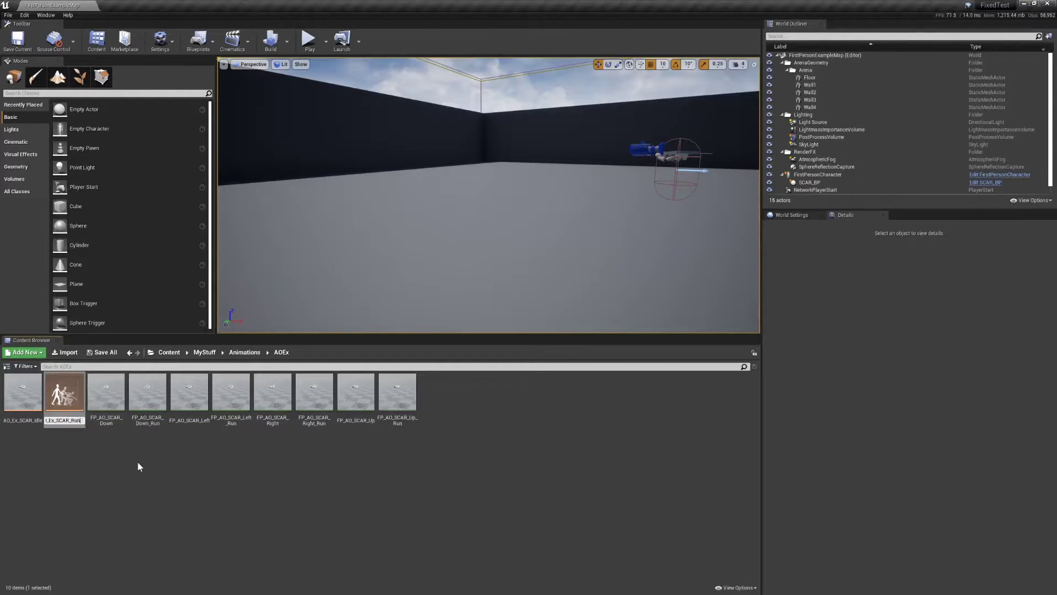
key("Return")
left_click(6, 16)
Open AO_Ex_SCAR_Run and replace the animation of its centre sample with FP_SCAR_RunLoop
left_click(65, 392)
double_click(64, 392)
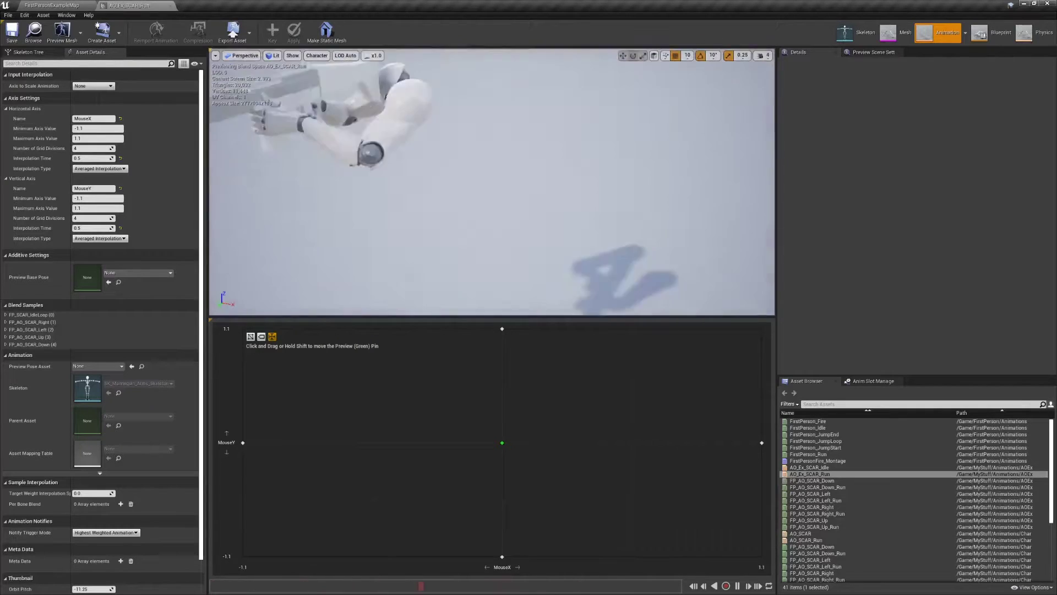
right_click(502, 443)
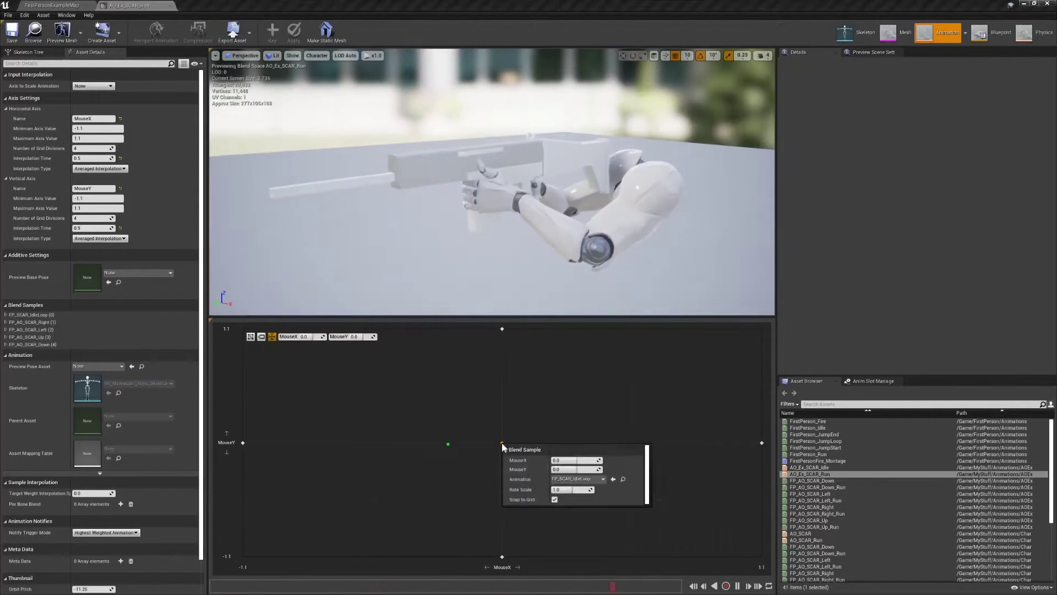
left_click_drag(811, 494, 505, 443)
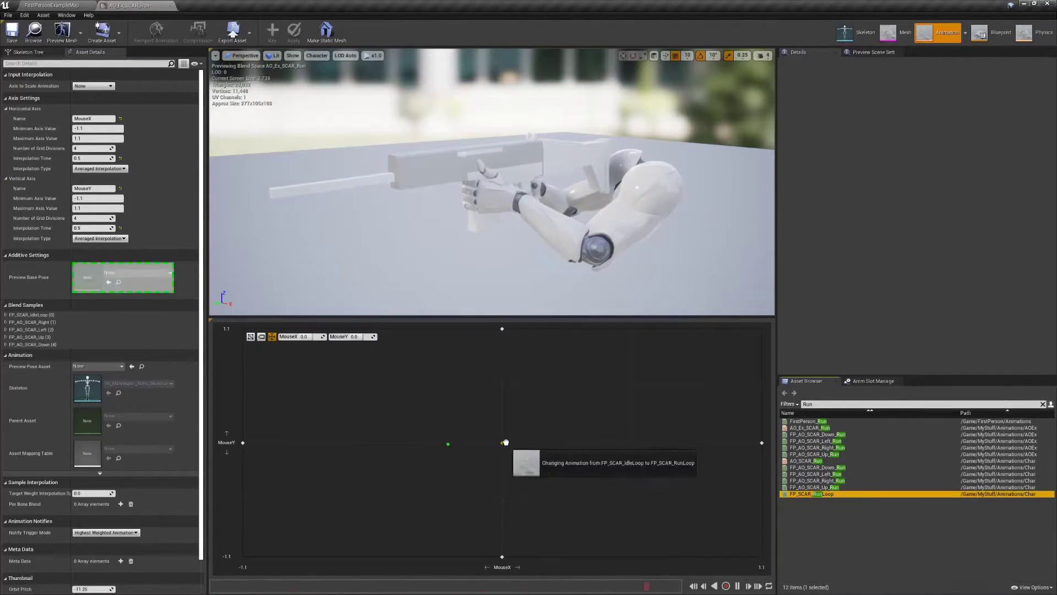
Replace the four outer samples' animations with their run variants: FP_AO_SCAR_Right_Run, FP_AO_SCAR_Left_Run, FP_AO_SCAR_Up_Run and FP_AO_SCAR_Down_Run
right_click(762, 443)
left_click(826, 480)
left_click(873, 426)
right_click(242, 443)
left_click(322, 479)
left_click(363, 452)
right_click(762, 443)
left_click(837, 480)
left_click(864, 423)
right_click(503, 329)
left_click(578, 365)
left_click(601, 511)
right_click(503, 556)
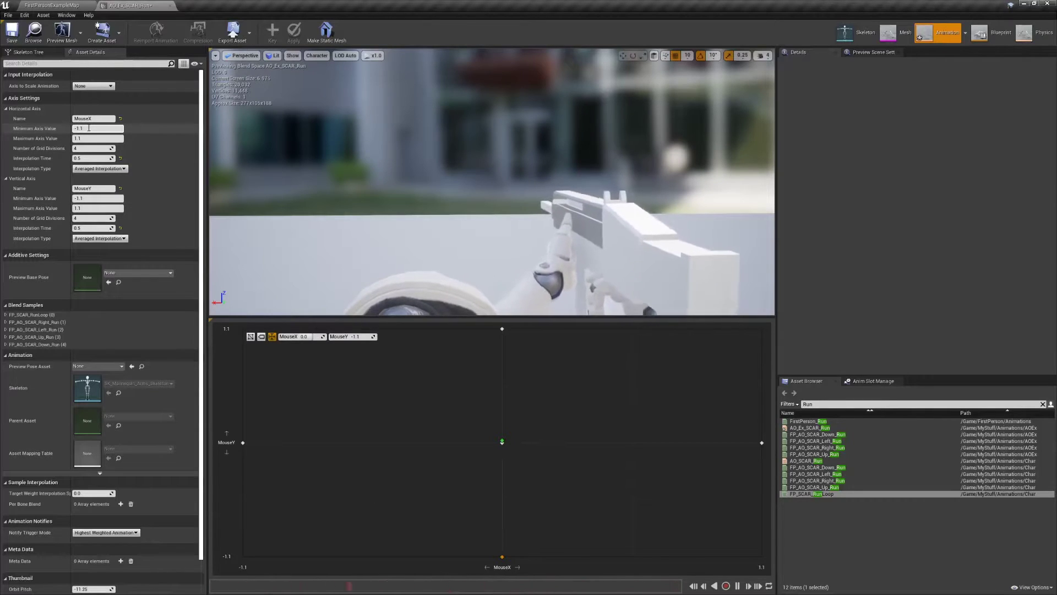
Set the MouseX axis range to -1.5 to 1.5 and its interpolation time to 0.35
left_click(88, 128)
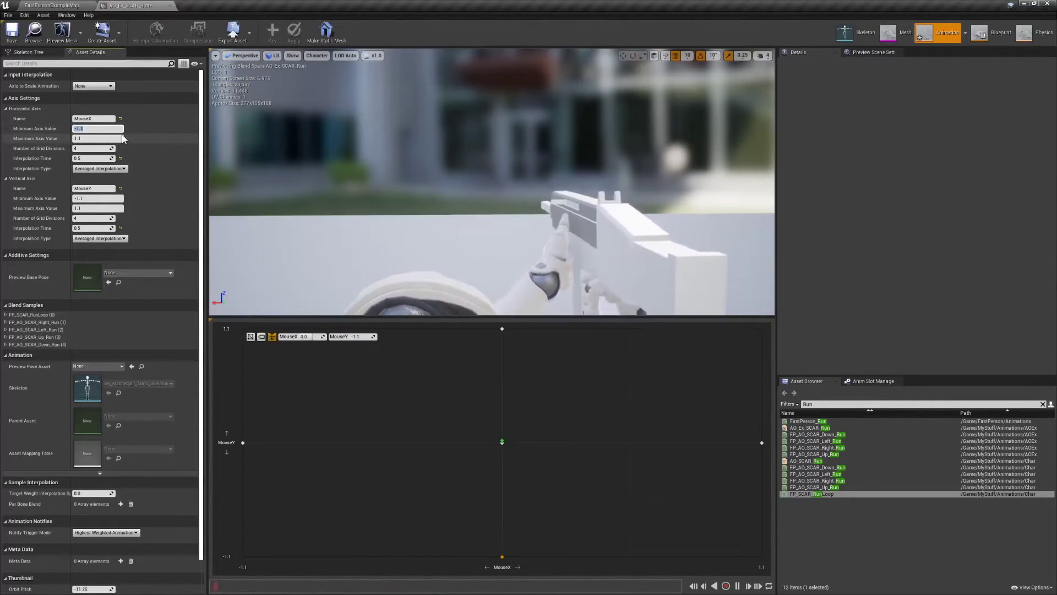
type("-1.5")
key("Tab")
type("1")
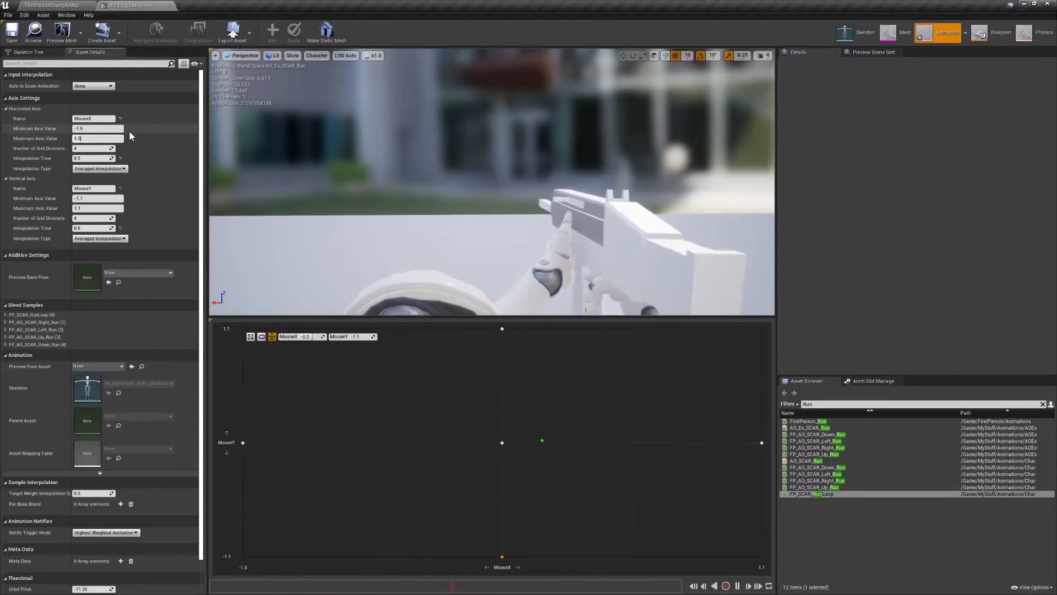
left_click(101, 158)
type("0.35")
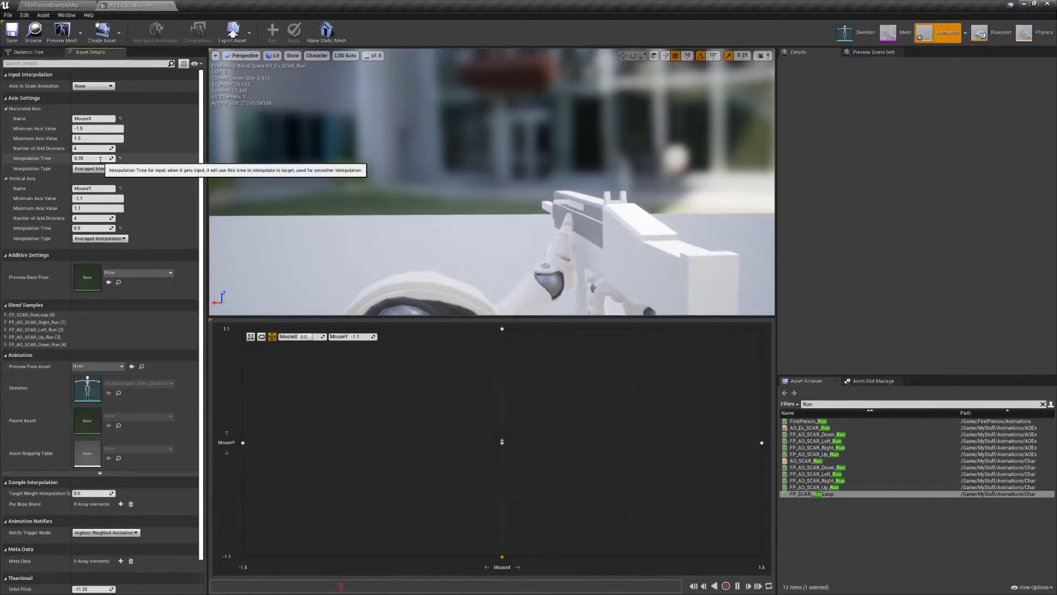
Set the MouseY axis range to -1.5 to 1.5 with an interpolation time of 0.35, and save the blend space
key("Tab")
key("Tab")
key("Tab")
type("-1.5")
key("Tab")
type("1.5")
key("Tab")
key("Tab")
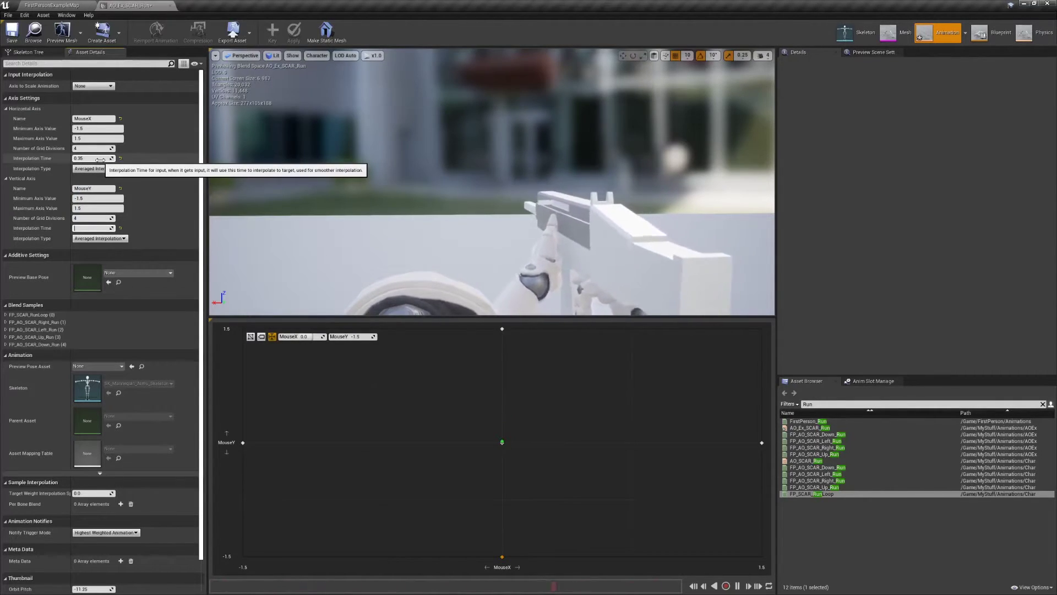
type("0.35")
key("Return")
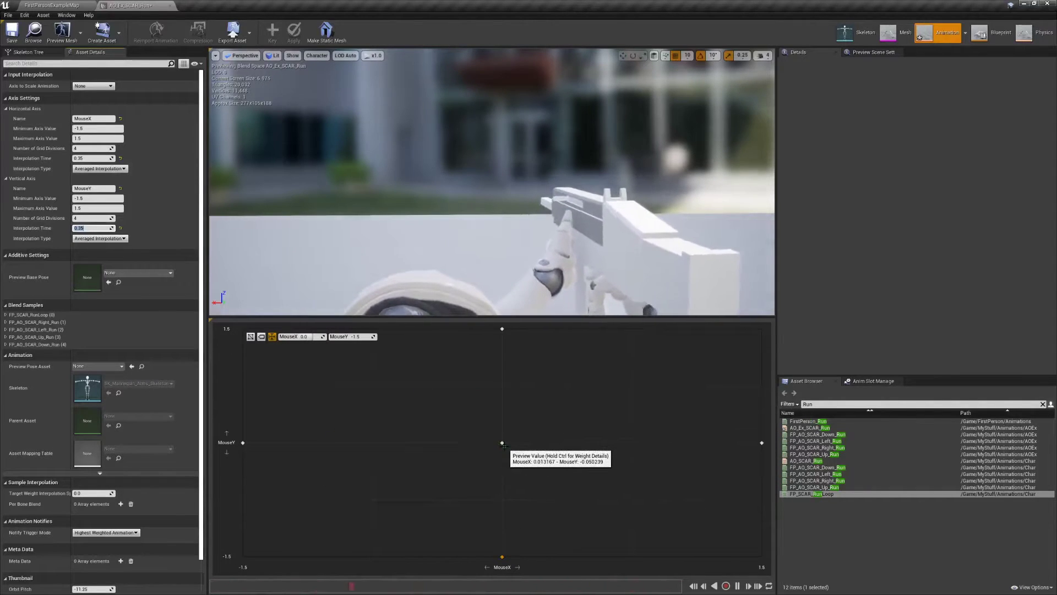
left_click(12, 30)
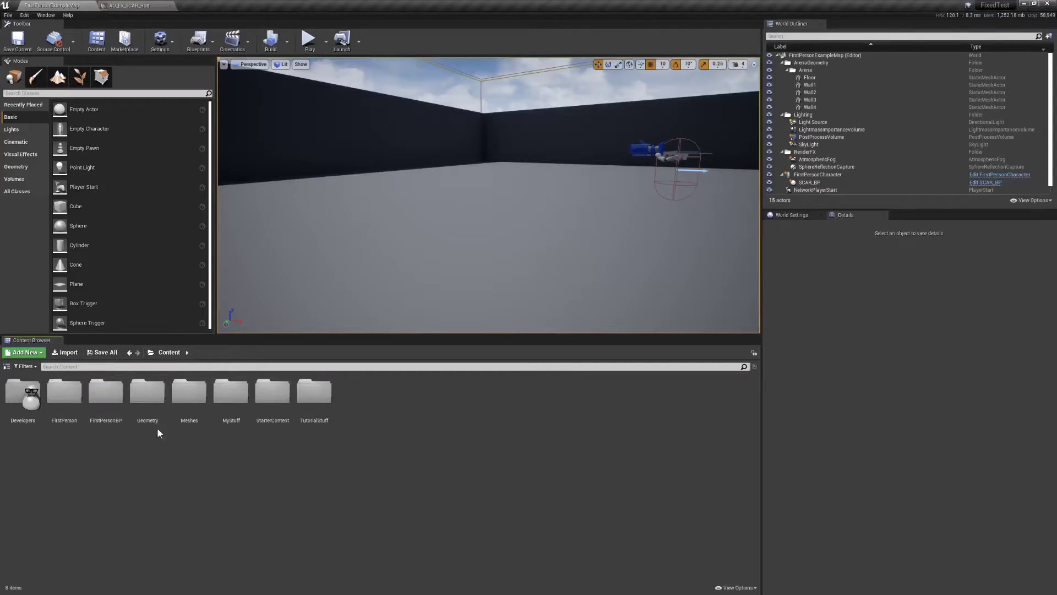
Open the FirstPersonCharacter Blueprint and close the AO_Ex_SCAR_Run editor
double_click(158, 430)
double_click(25, 394)
double_click(28, 395)
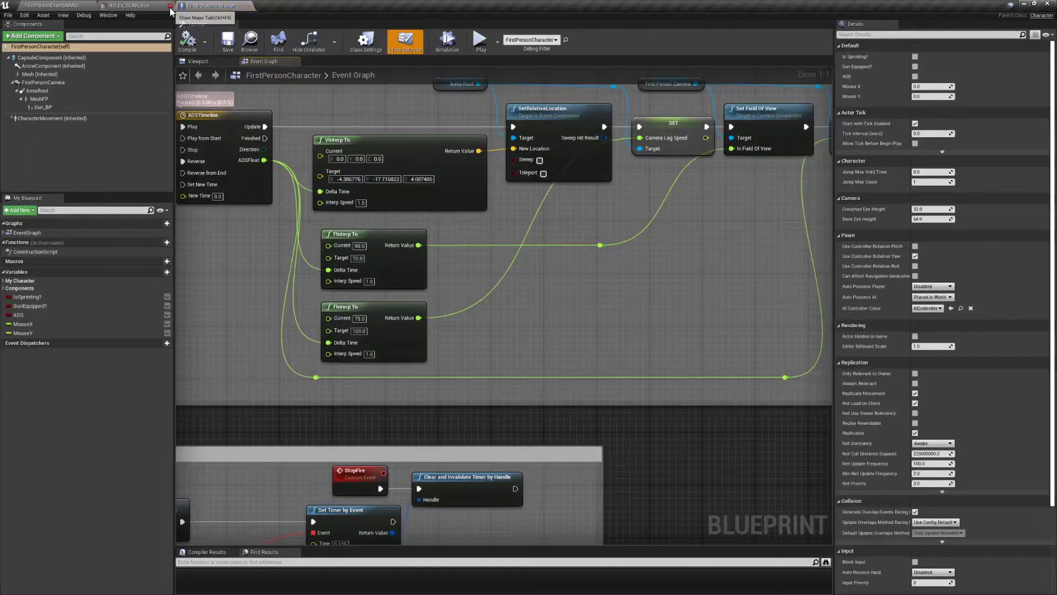
left_click(170, 7)
Look over the event graph of the FirstPersonCharacter Blueprint
right_click_drag(217, 334, 395, 466)
scroll(511, 232, "down", 5)
scroll(358, 288, "up", 3)
scroll(354, 289, "up", 2)
right_click_drag(380, 285, 415, 217)
right_click_drag(334, 217, 225, 315)
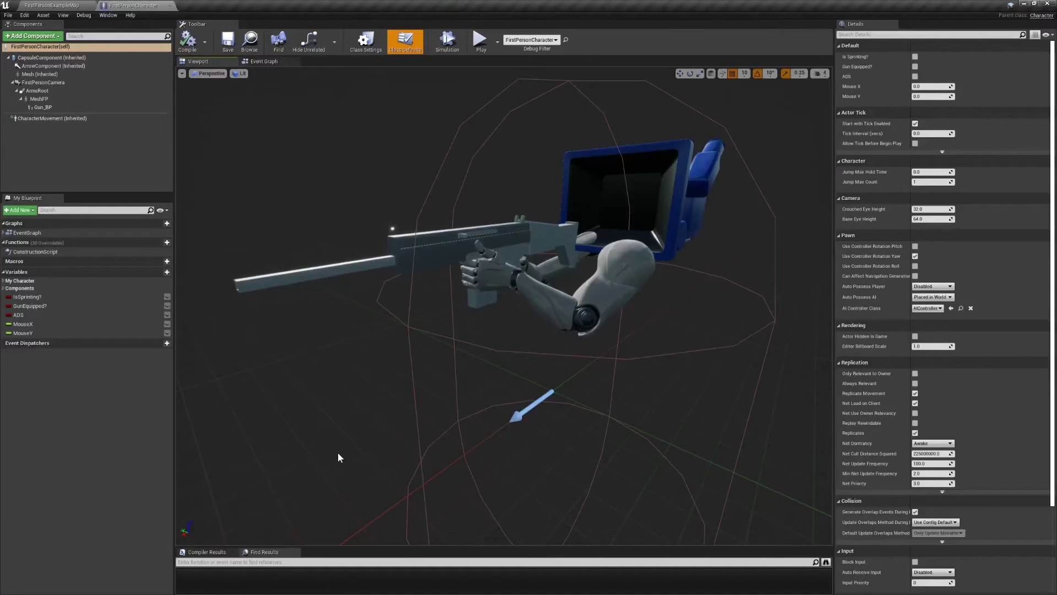
Try transforming the ArmsRoot component in the viewport and undo the change
left_click(46, 91)
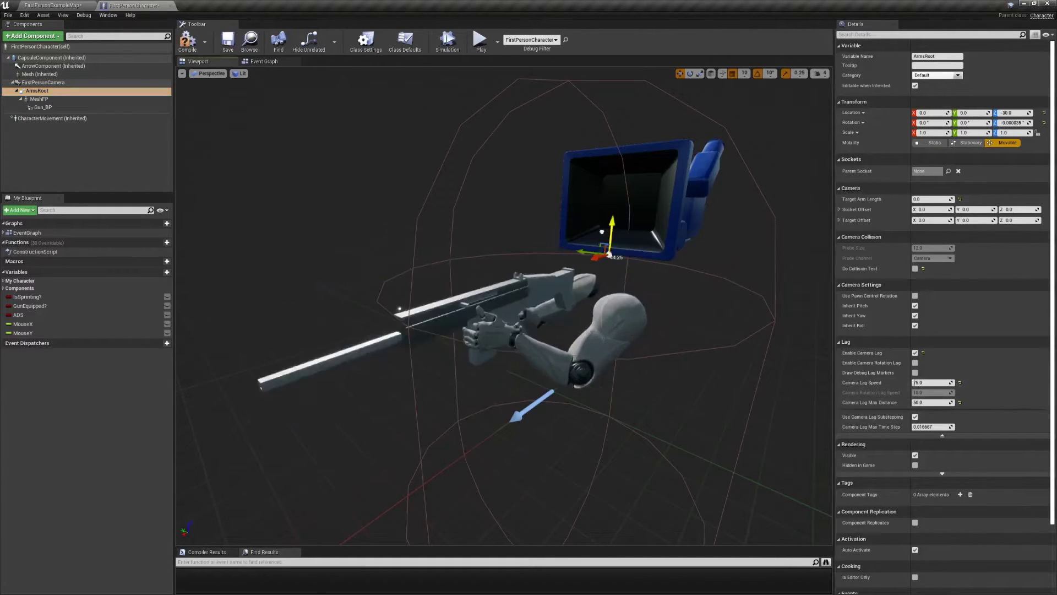
left_click_drag(585, 205, 691, 271)
key("ctrl+z")
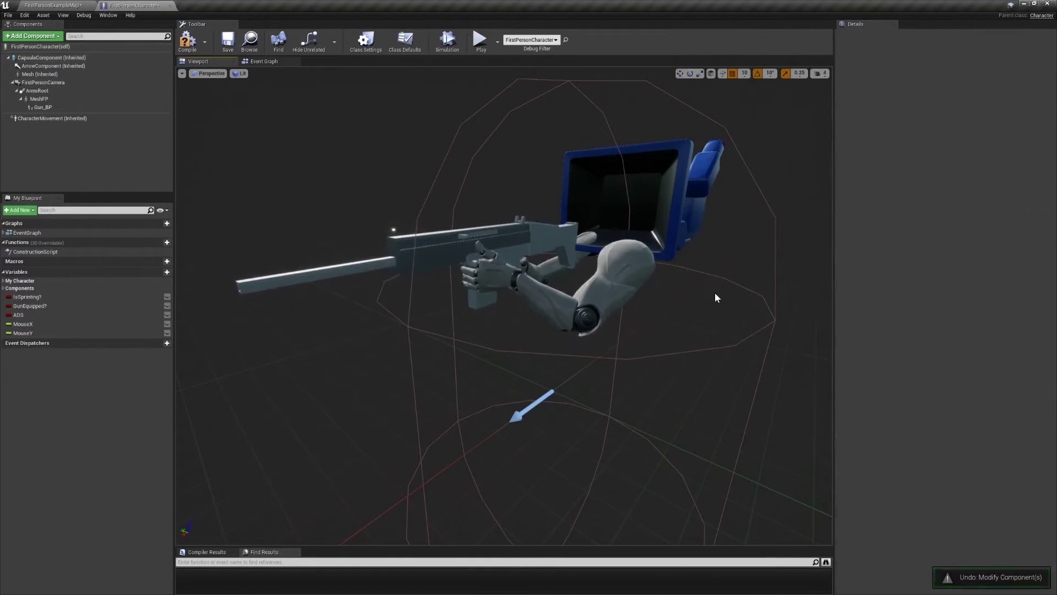
Select the ArmsRoot component to show its settings, and save all modified assets
left_click(633, 275)
left_click(58, 91)
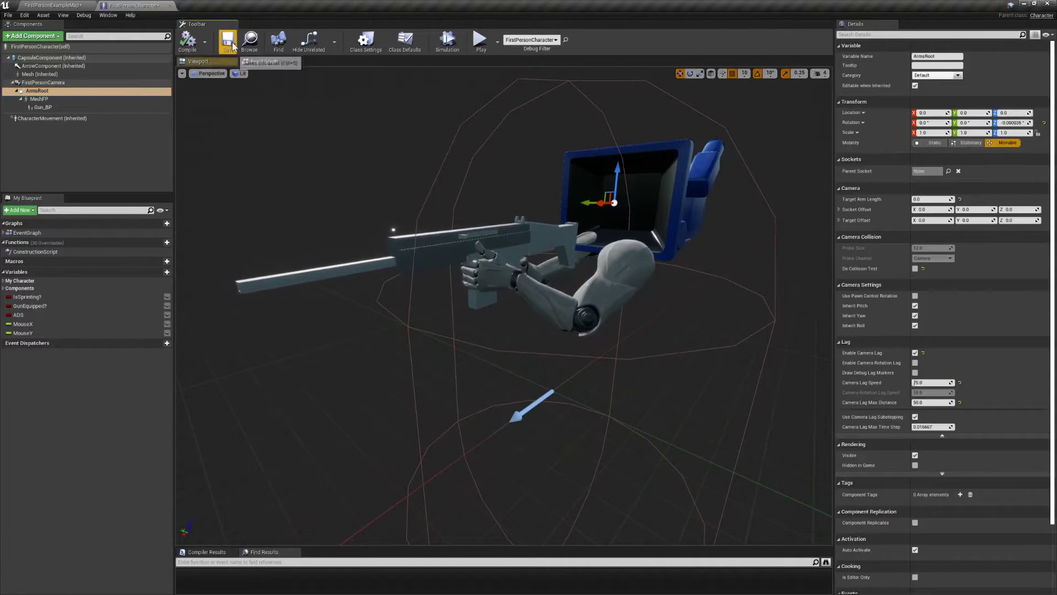
left_click(9, 15)
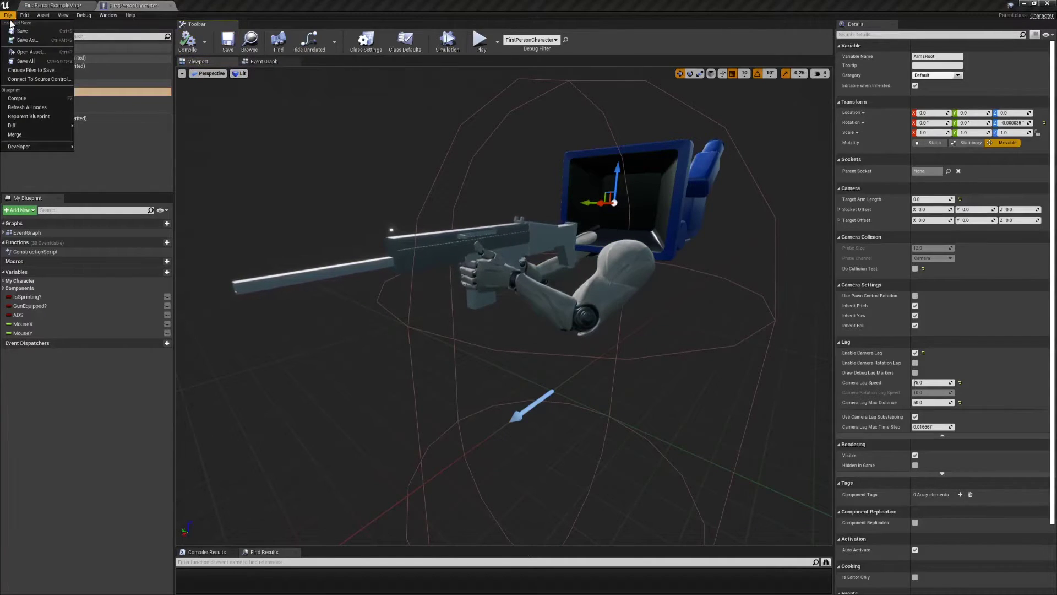
left_click(33, 64)
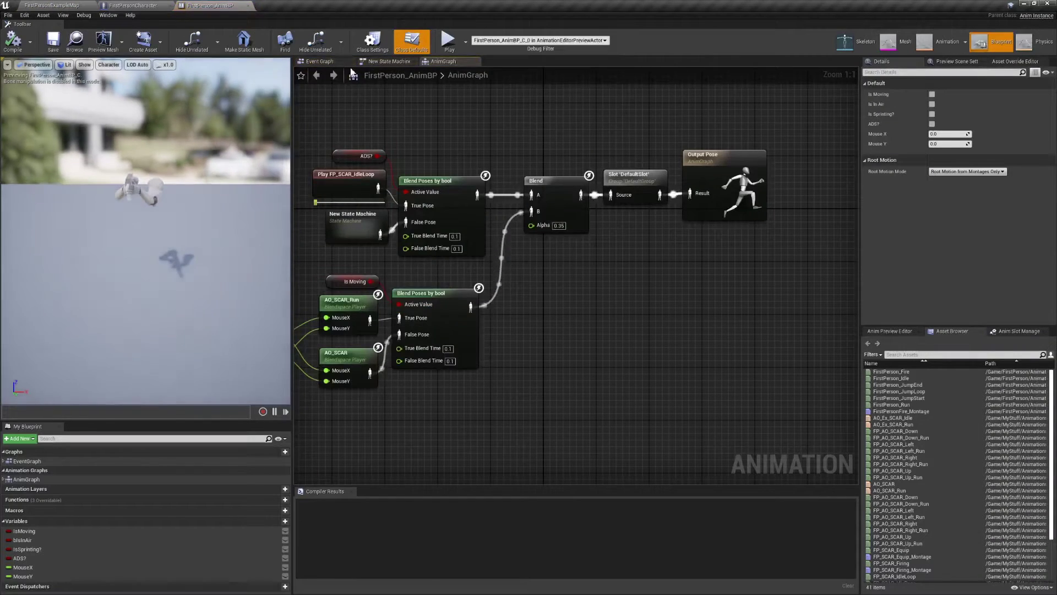
In the FirstPerson_AnimBP event graph, try adding a Cast To FirstPersonCharacter node from Try Get Pawn Owner and delete it
left_click(334, 62)
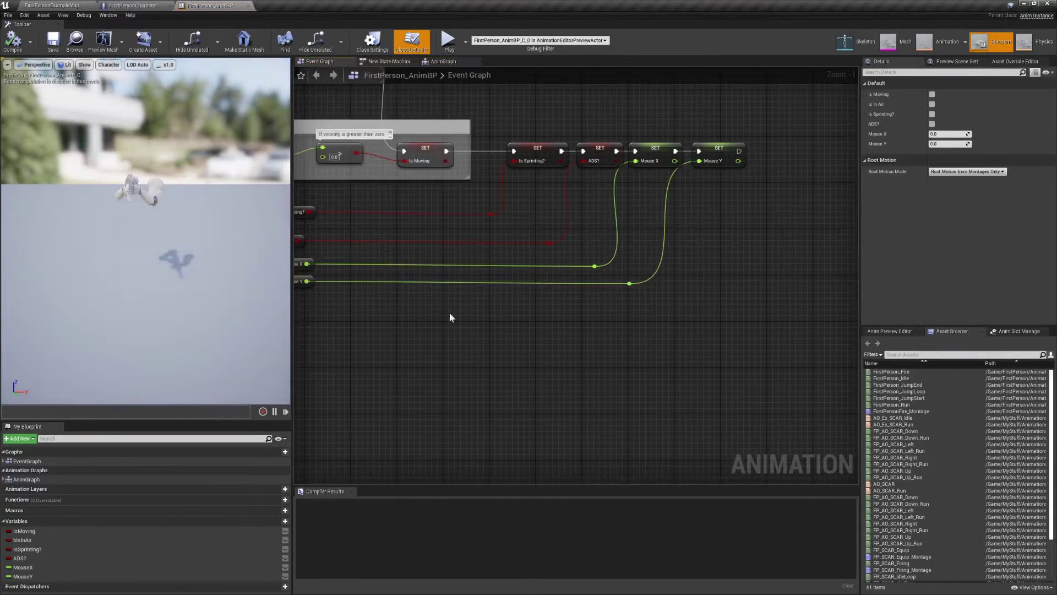
right_click(557, 321)
right_click_drag(414, 327, 630, 369)
right_click_drag(367, 252, 618, 260)
left_click_drag(364, 143, 582, 301)
type("castto")
left_click(641, 382)
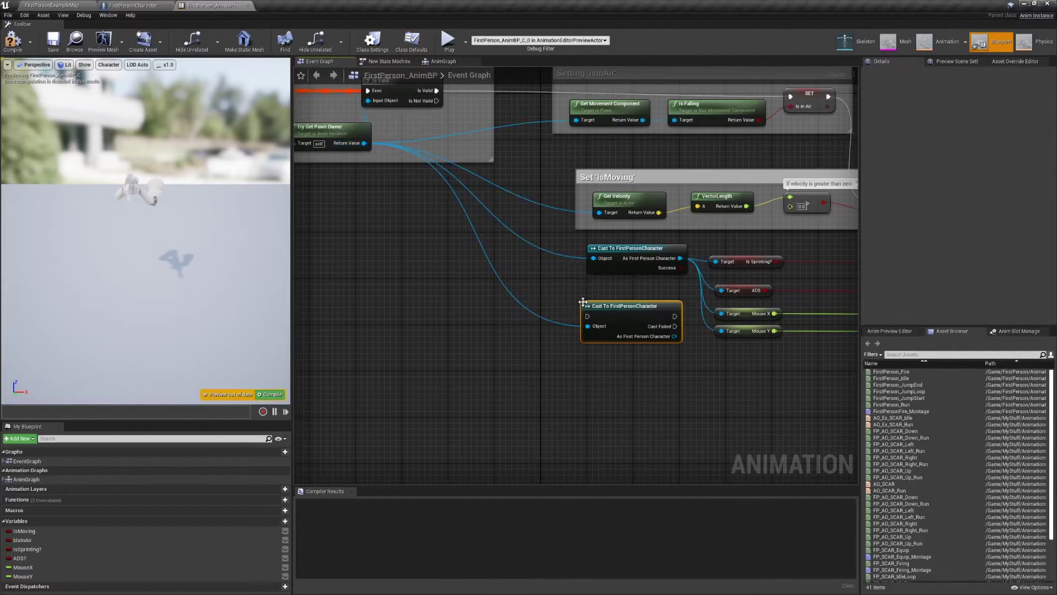
right_click(635, 322)
left_click(672, 508)
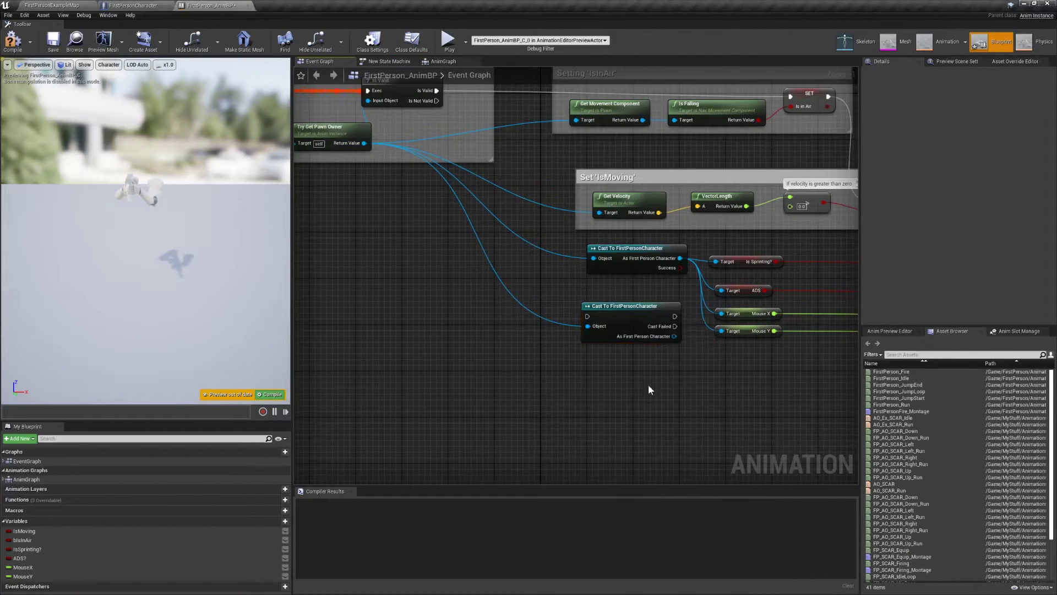
key("Delete")
Examine how Is Sprinting?, ADS, Mouse X and Mouse Y are read from the cast character and set in the event graph
right_click_drag(668, 350, 421, 394)
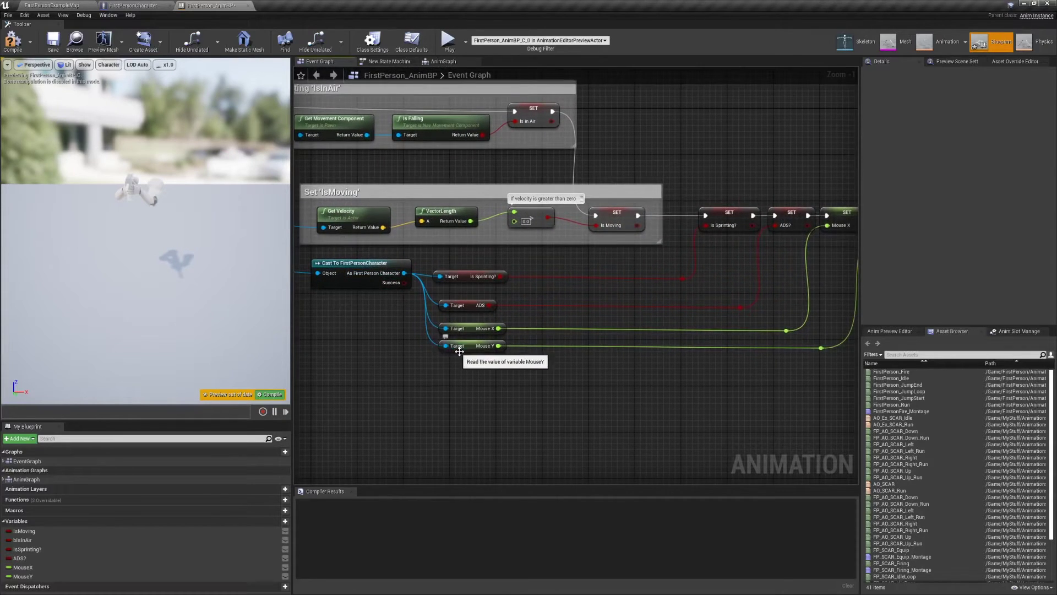
right_click_drag(524, 380, 432, 364)
left_click(382, 329)
left_click(420, 387)
right_click_drag(515, 372, 487, 391)
left_click_drag(379, 346, 417, 394)
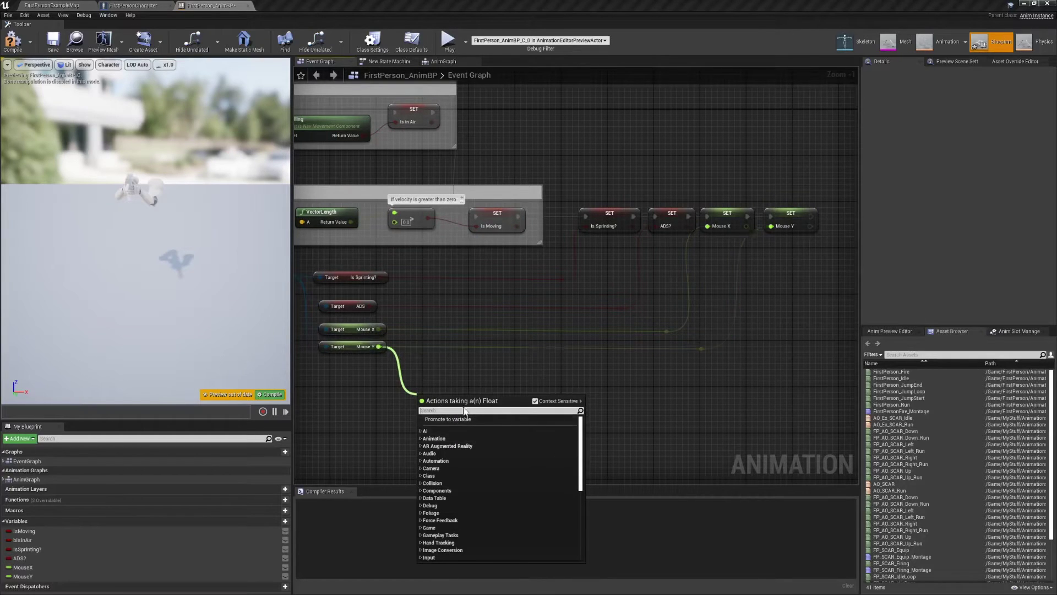
key("Escape")
right_click_drag(513, 415, 725, 435)
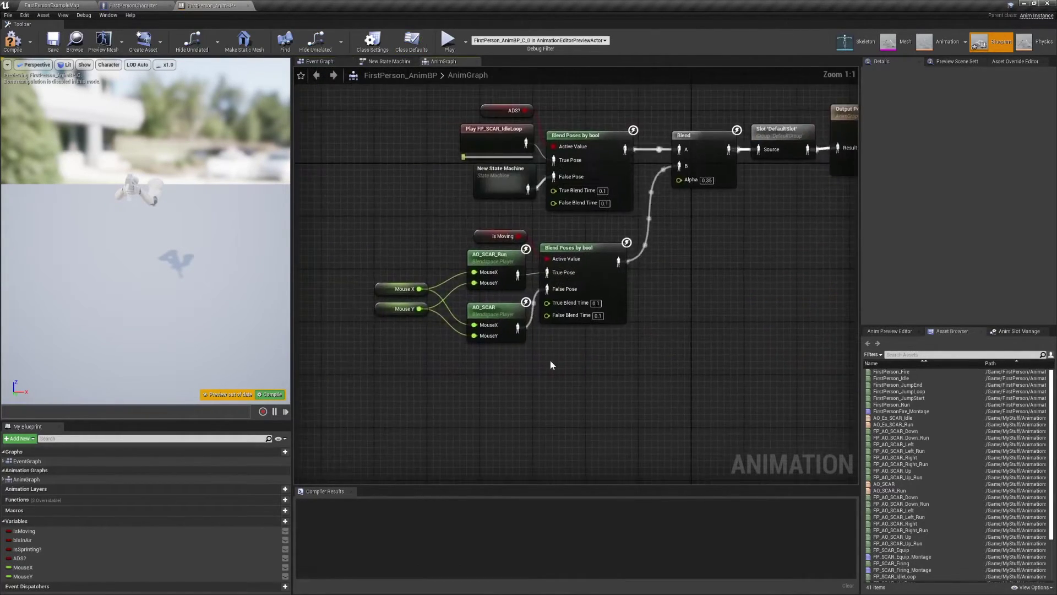
Add AO_SCAR_Run and AO_SCAR blend space players below the existing aim-offset nodes in the AnimGraph
right_click_drag(568, 360, 564, 425)
scroll(564, 425, "up", 2, "ctrl")
scroll(901, 447, "down", 2)
left_click(899, 444)
left_click(901, 450, "shift")
left_click_drag(902, 450, 567, 441)
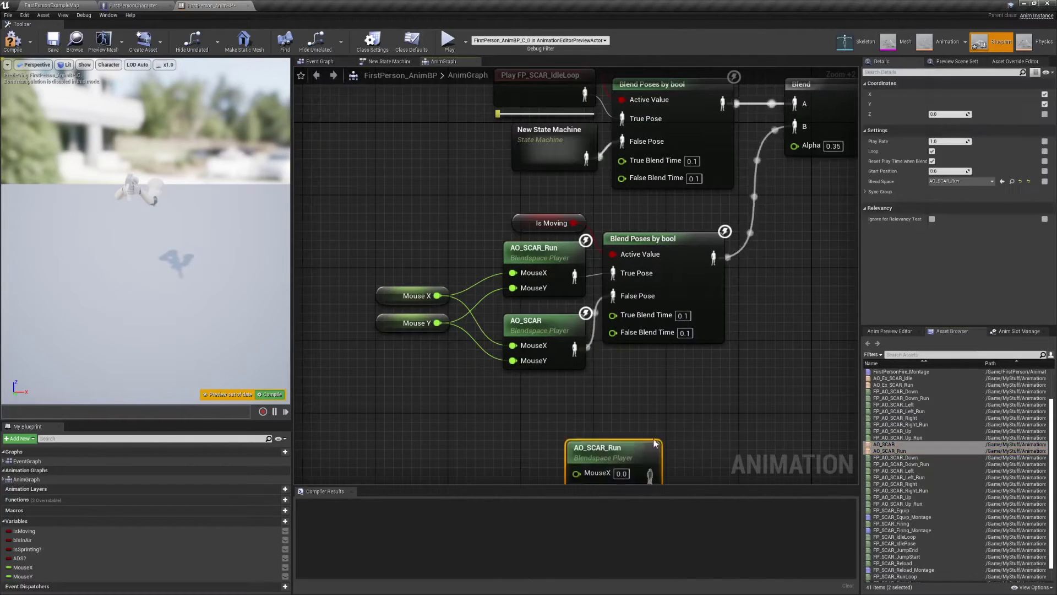
right_click_drag(650, 462, 575, 292)
left_click_drag(574, 292, 566, 317)
left_click(673, 323)
left_click_drag(891, 444, 500, 260)
left_click_drag(557, 338, 579, 376)
Add a Blend Poses by bool node with the new AO_SCAR_Run player as True Pose and AO_SCAR as False Pose
left_click(675, 370)
right_click_drag(676, 370, 600, 387)
left_click_drag(508, 311, 612, 274)
left_click(598, 352)
left_click_drag(471, 286, 471, 432)
left_click_drag(472, 358, 471, 286, "shift")
left_click_drag(507, 312, 571, 311)
left_click_drag(507, 386, 571, 334)
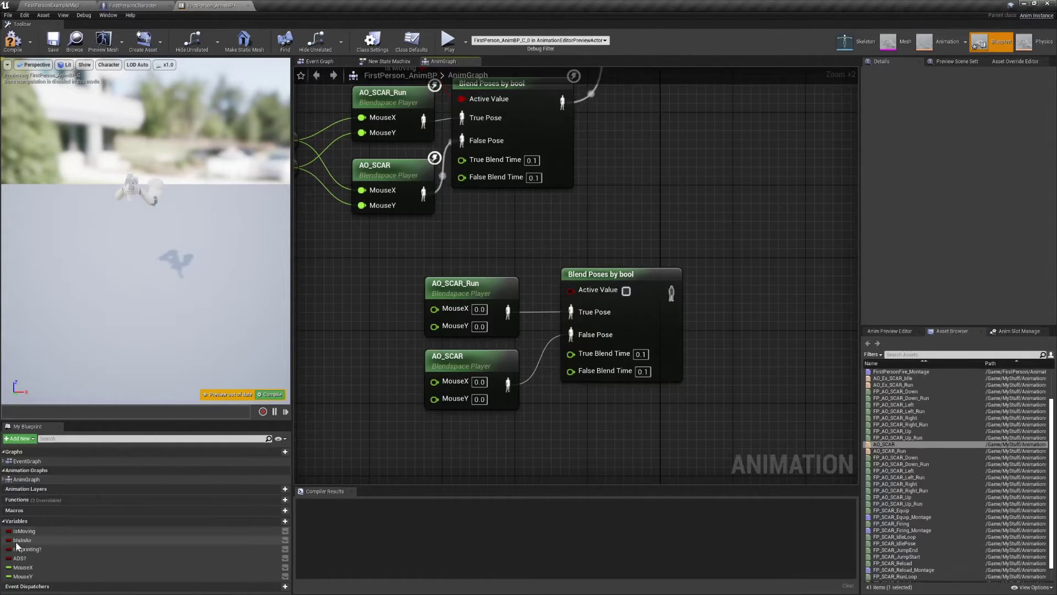
Get the IsMoving variable and connect it to the new Blend Poses by bool node's Active Value
left_click_drag(32, 532, 286, 418)
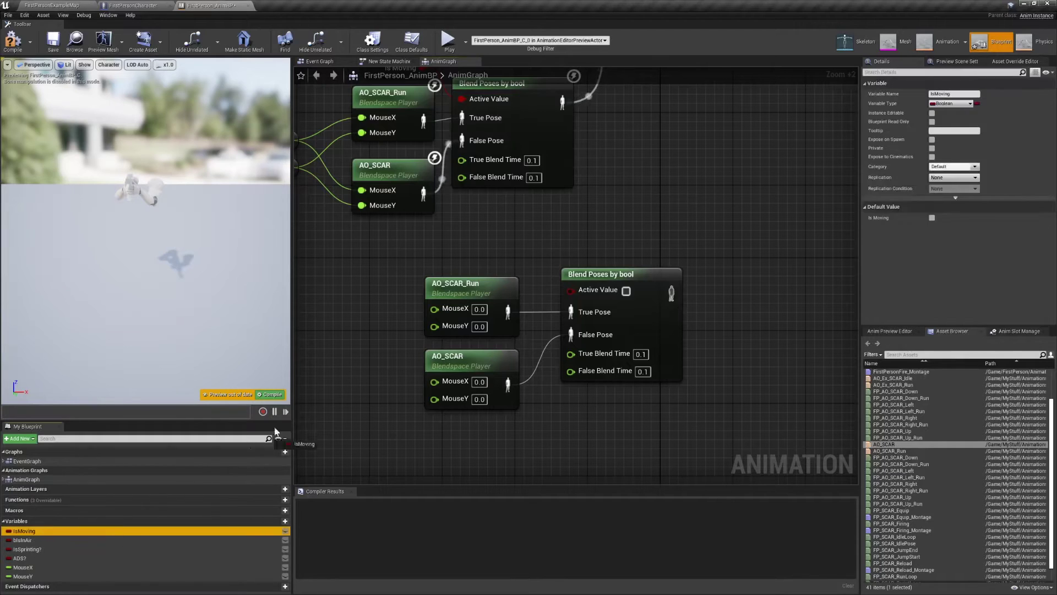
left_click_drag(485, 247, 479, 250)
left_click(500, 263)
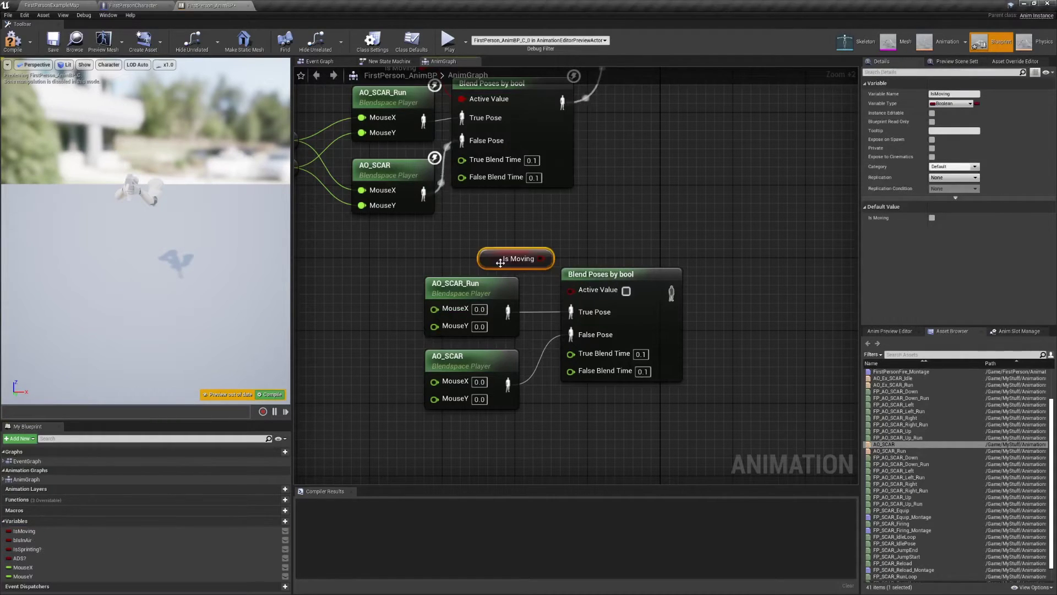
left_click_drag(577, 292, 575, 291)
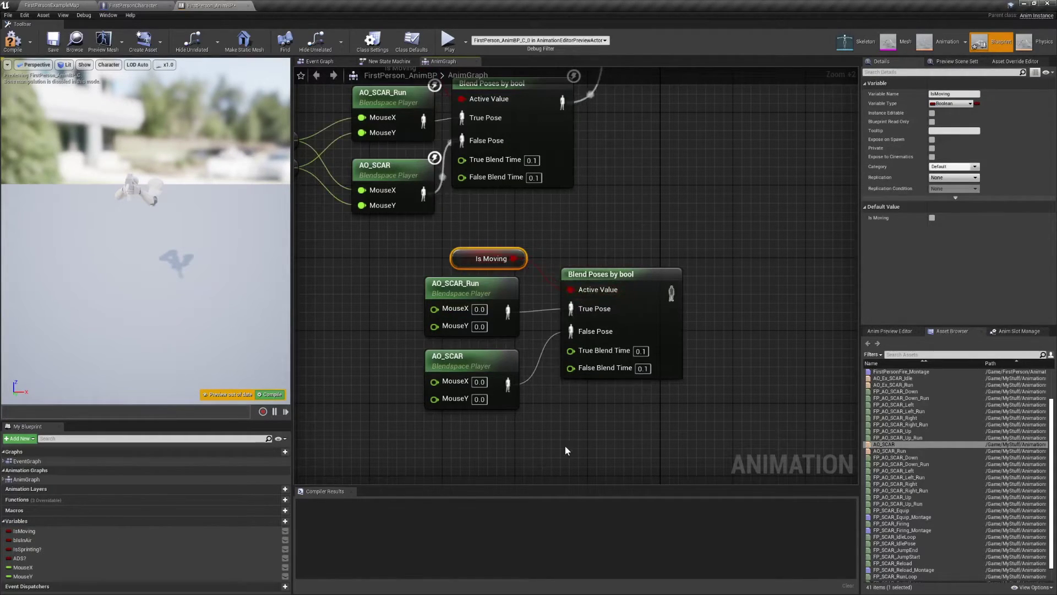
Add MouseX and MouseY getters and connect them to the matching inputs of both new blend space players
right_click_drag(564, 447, 695, 430)
left_click_drag(88, 568, 429, 278, "ctrl")
left_click_drag(77, 576, 473, 280, "ctrl")
left_click(520, 325)
left_click_drag(474, 287, 565, 292)
left_click_drag(490, 315, 566, 365)
Add a Blend node fed at B by the new Blend Poses by bool output, and set its Alpha to 0.35
right_click_drag(567, 425, 375, 474)
right_click_drag(732, 340, 626, 422)
left_click_drag(554, 399, 566, 379)
type("blend")
key("Return")
right_click_drag(581, 410, 564, 397)
left_click_drag(565, 399, 556, 381)
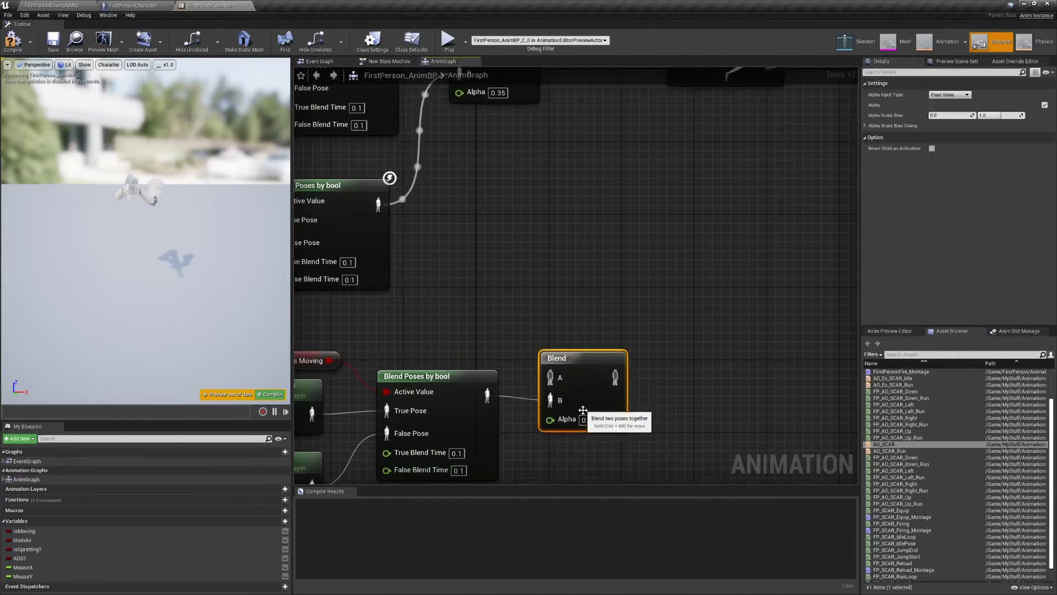
left_click(586, 419)
type("0.35")
key("Return")
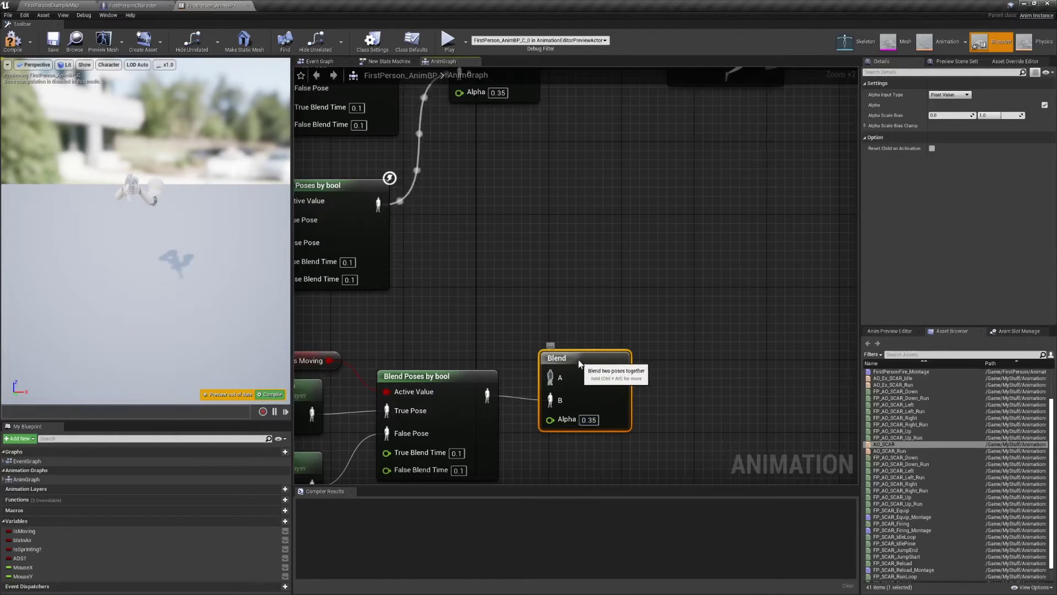
Reposition the new Blend node and move the whole new aim-offset node group further below the existing graph
left_click_drag(576, 358, 569, 351)
left_click(661, 317)
right_click_drag(661, 317, 845, 195)
scroll(711, 328, "down", 2)
right_click_drag(715, 354, 708, 340)
left_click_drag(720, 365, 438, 241)
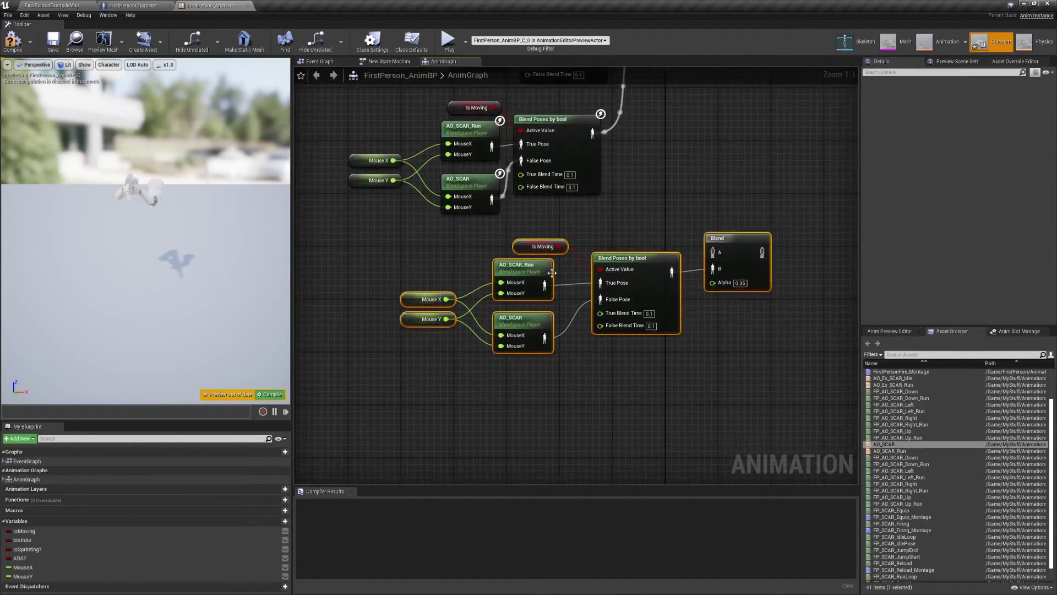
left_click_drag(655, 265, 654, 394)
right_click_drag(658, 352, 641, 212)
left_click(632, 216)
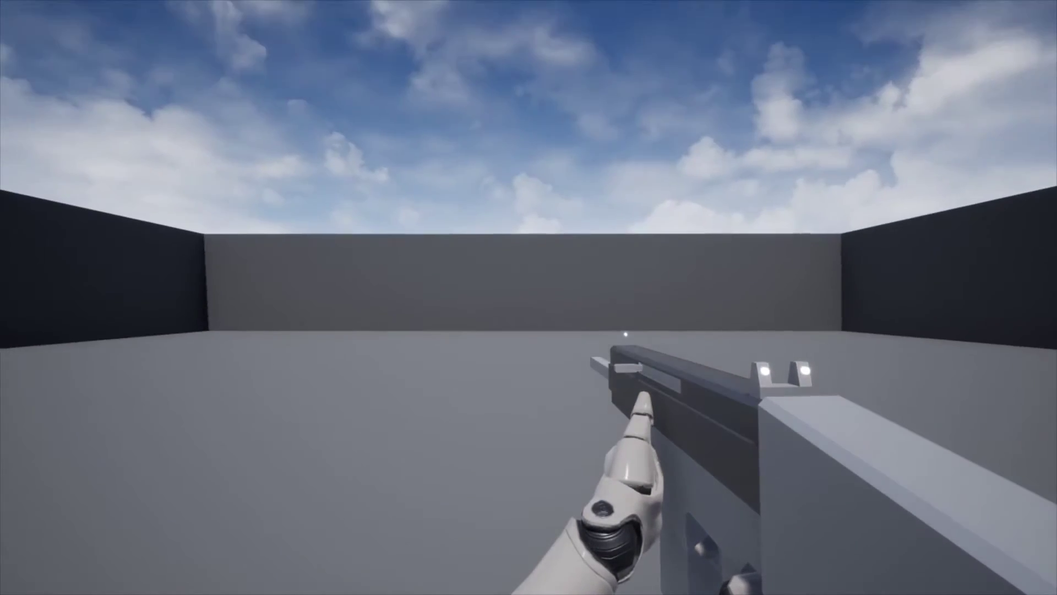
Playtest the level by moving and looking around with the SCAR to check the aim-offset weapon sway
key("w")
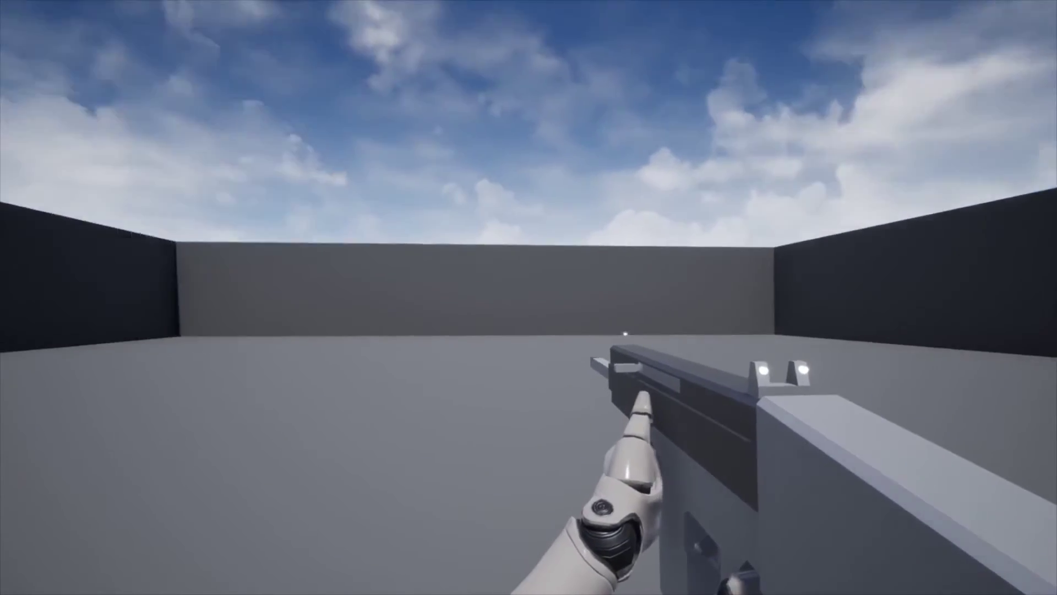
key("w")
key("c")
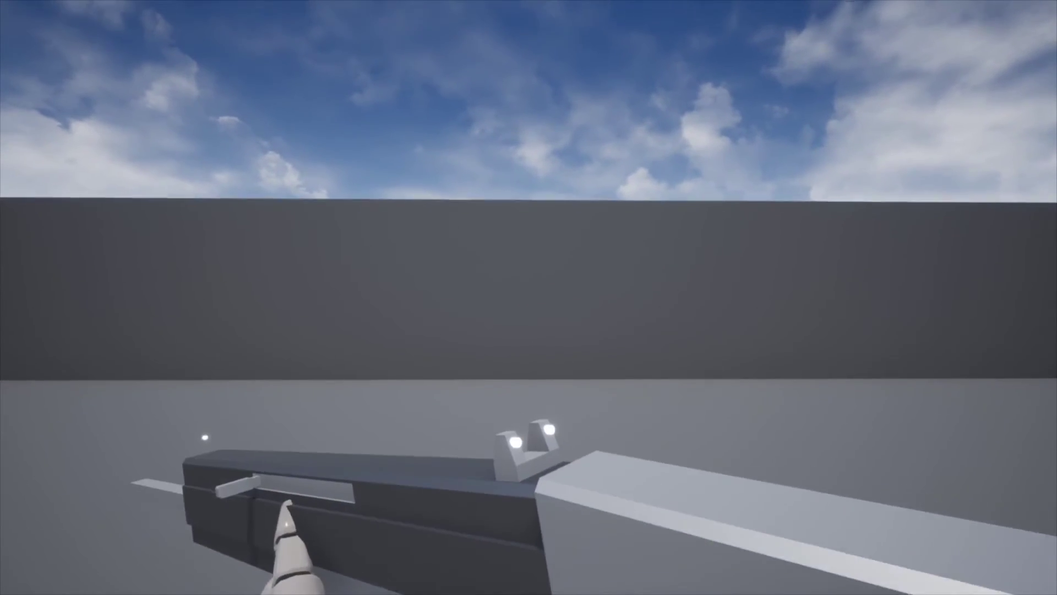
key("w")
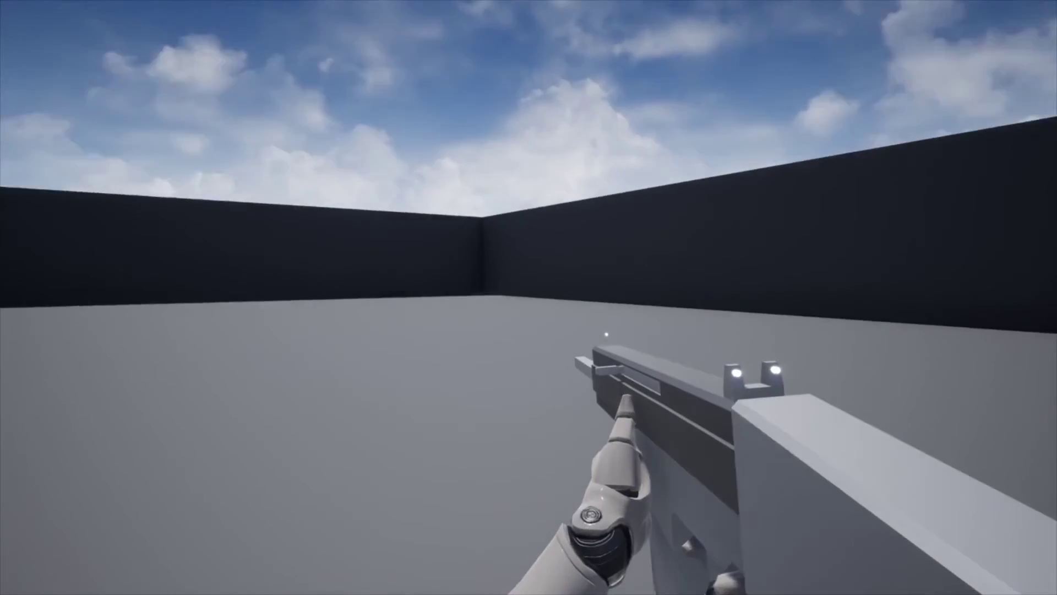
key("w")
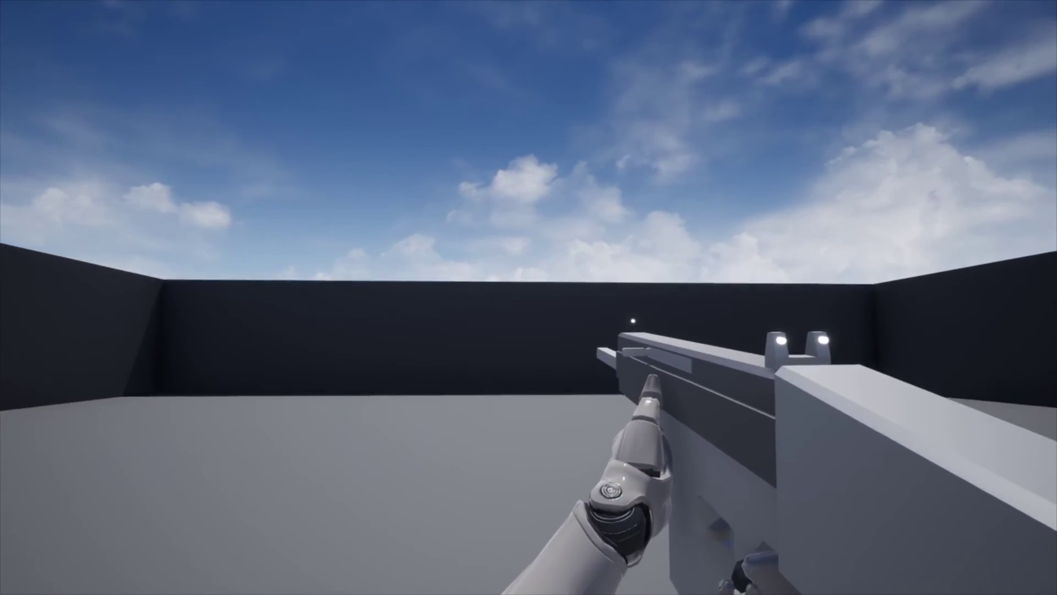